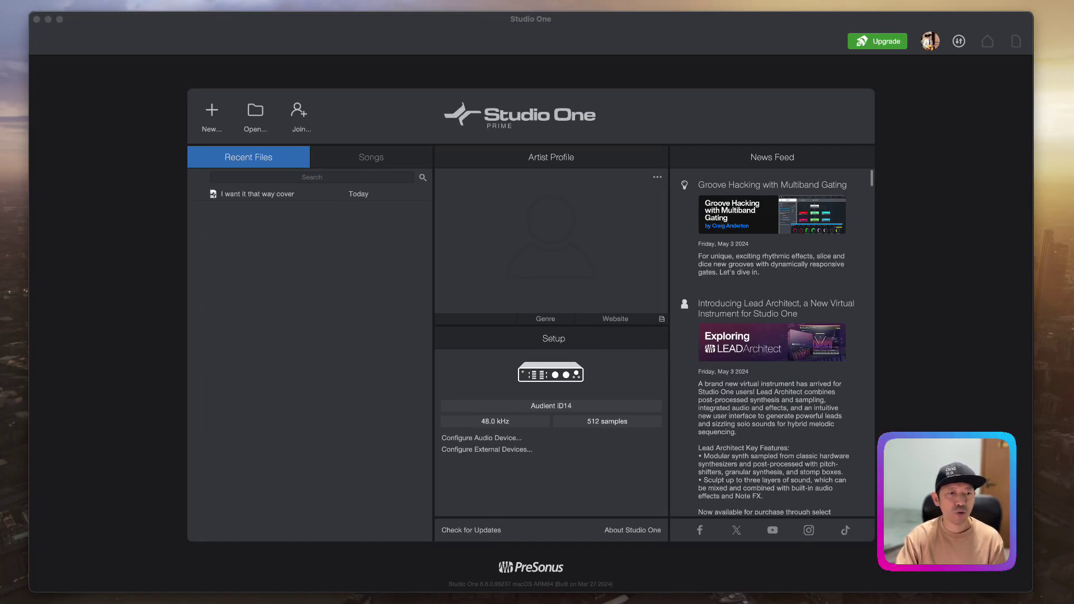
# Step: Create a new song named Test from the Record and Mix template, checking the user templates first
pyautogui.click(291, 539)
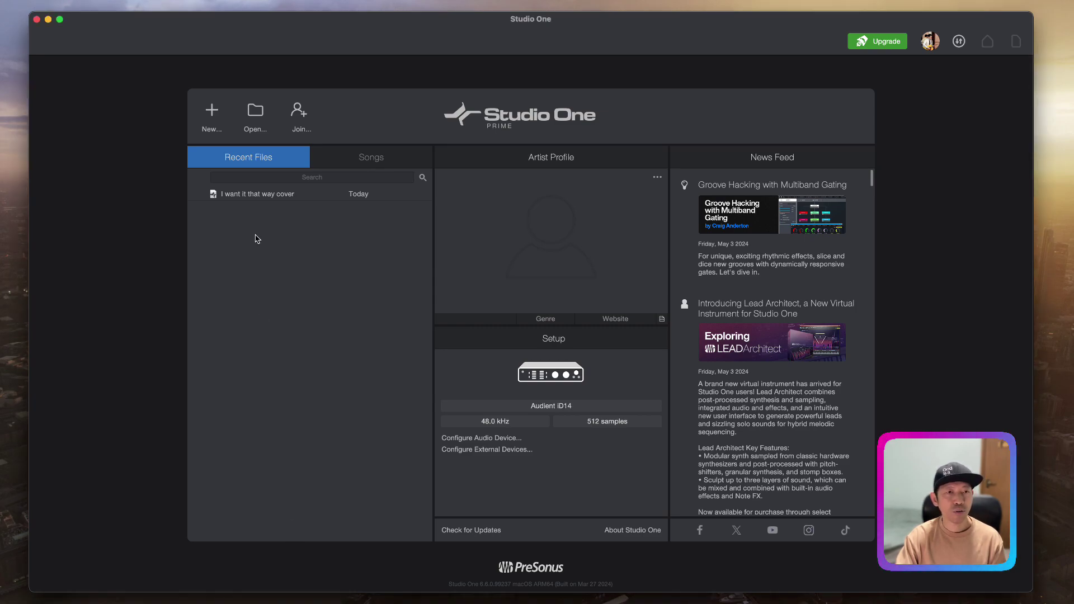
pyautogui.click(212, 115)
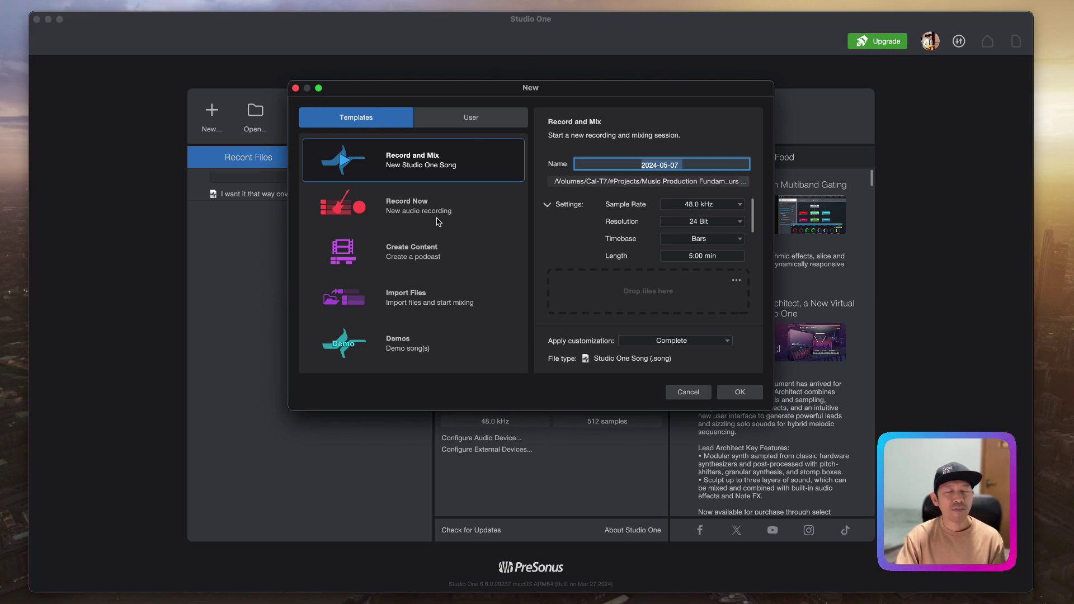
pyautogui.click(455, 122)
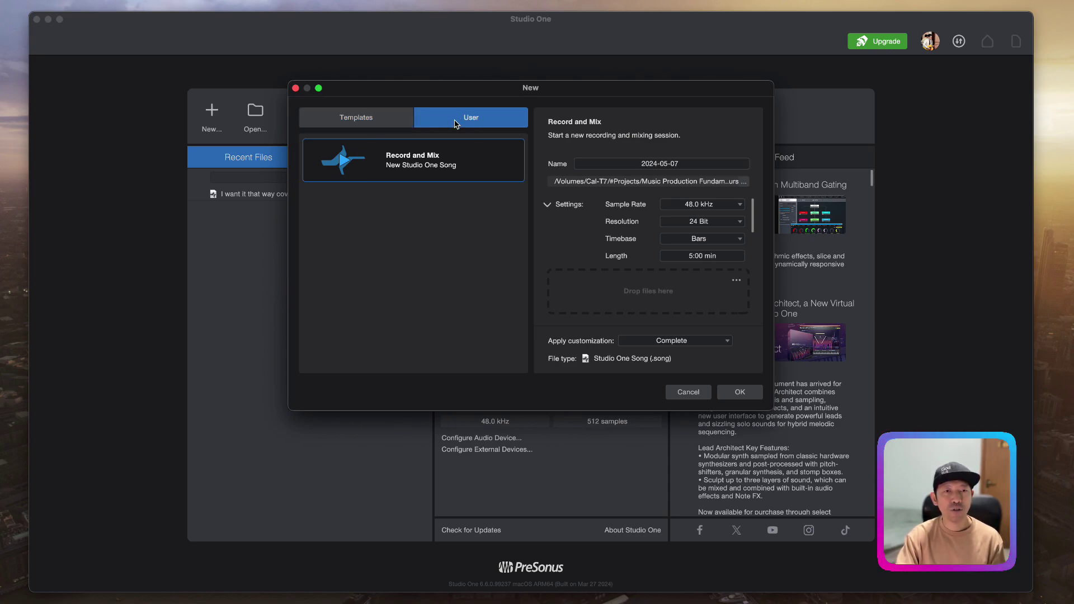
pyautogui.click(385, 121)
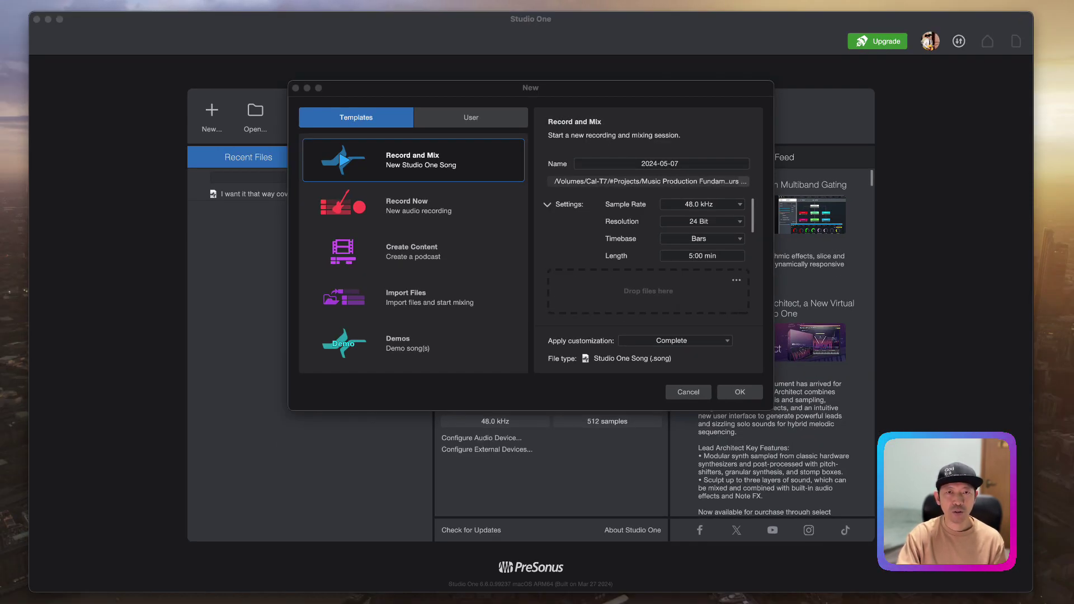
pyautogui.click(690, 169)
pyautogui.write('Test')
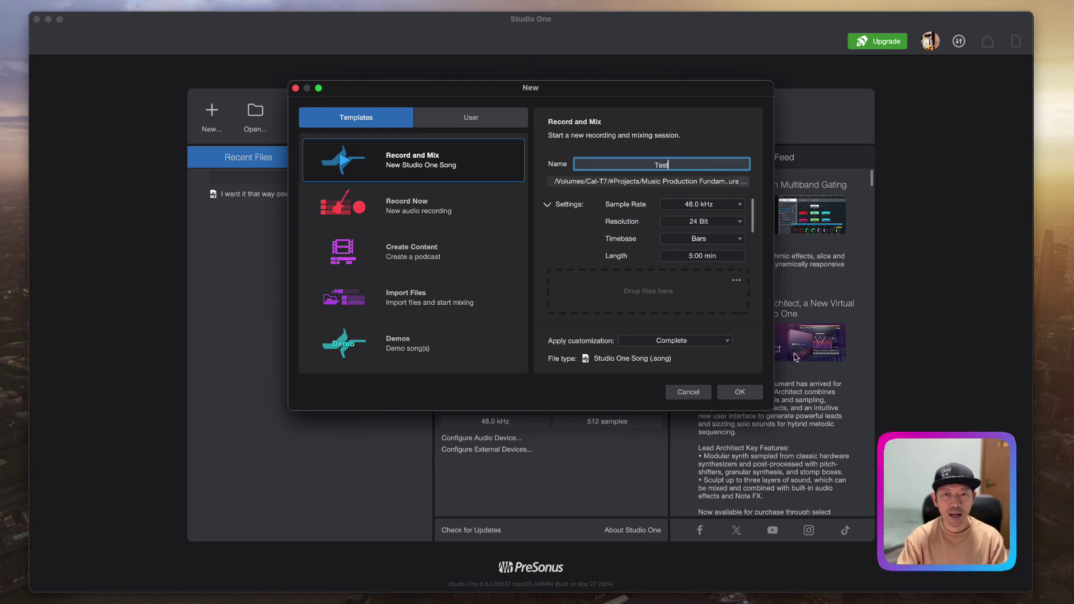
pyautogui.click(750, 392)
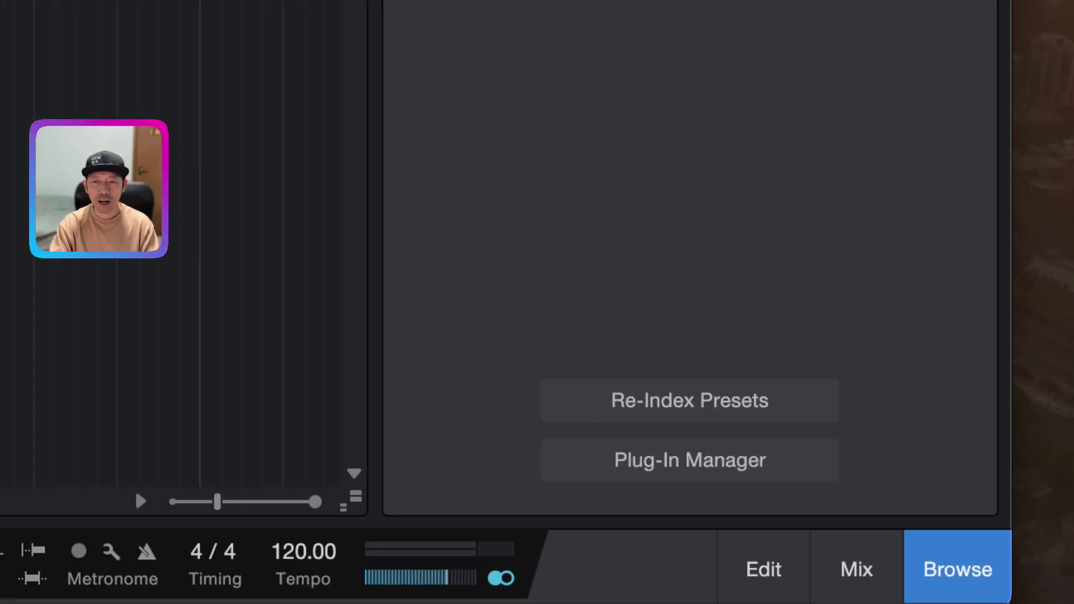
# Step: Hide and show the browser to try its visibility toggle
pyautogui.click(933, 565)
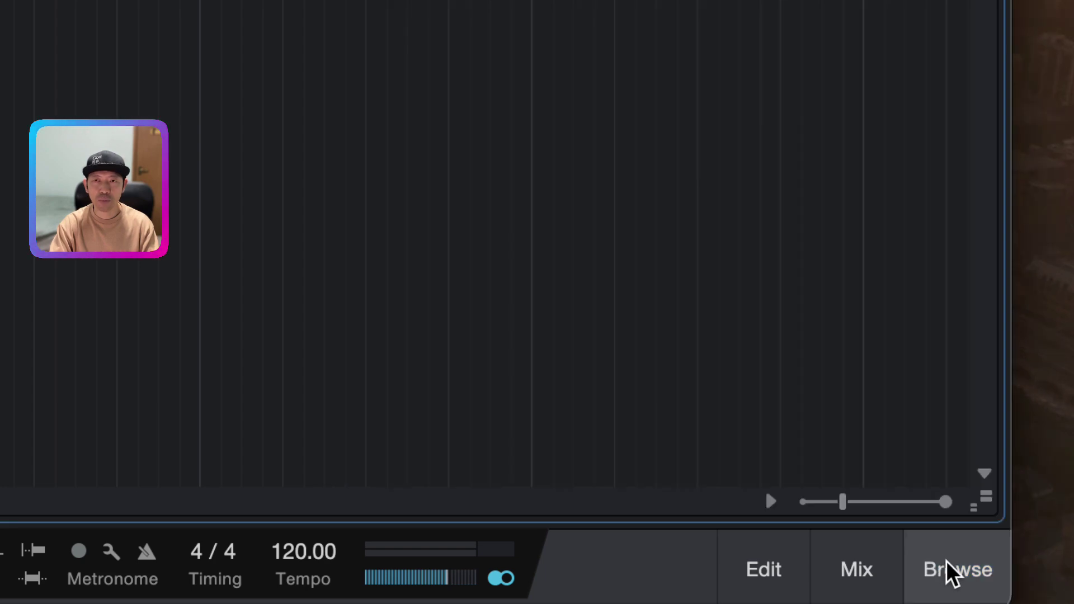
pyautogui.click(946, 560)
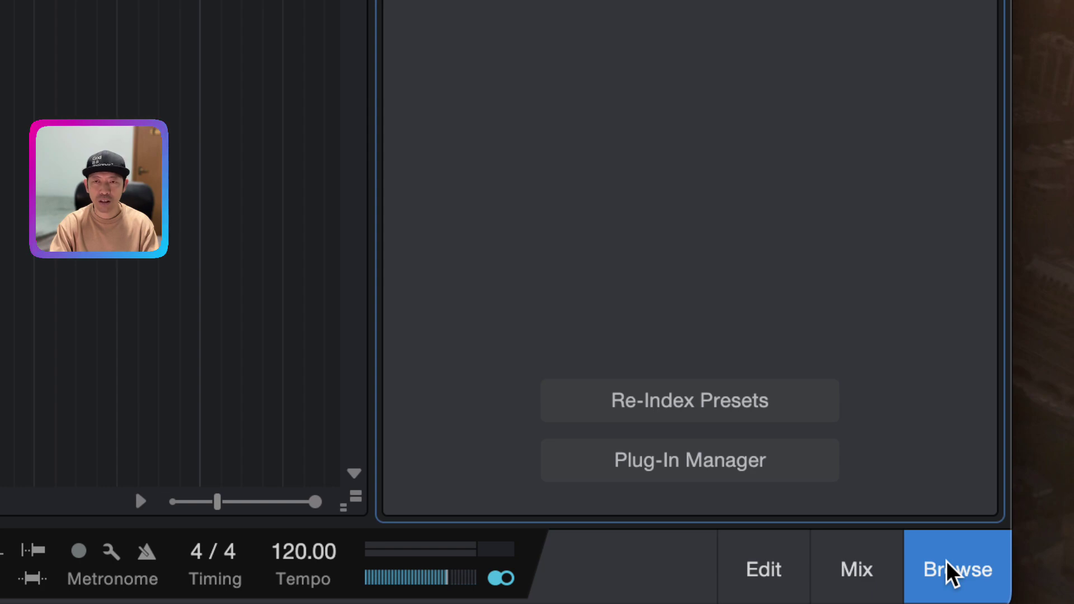
pyautogui.click(945, 560)
pyautogui.click(945, 560)
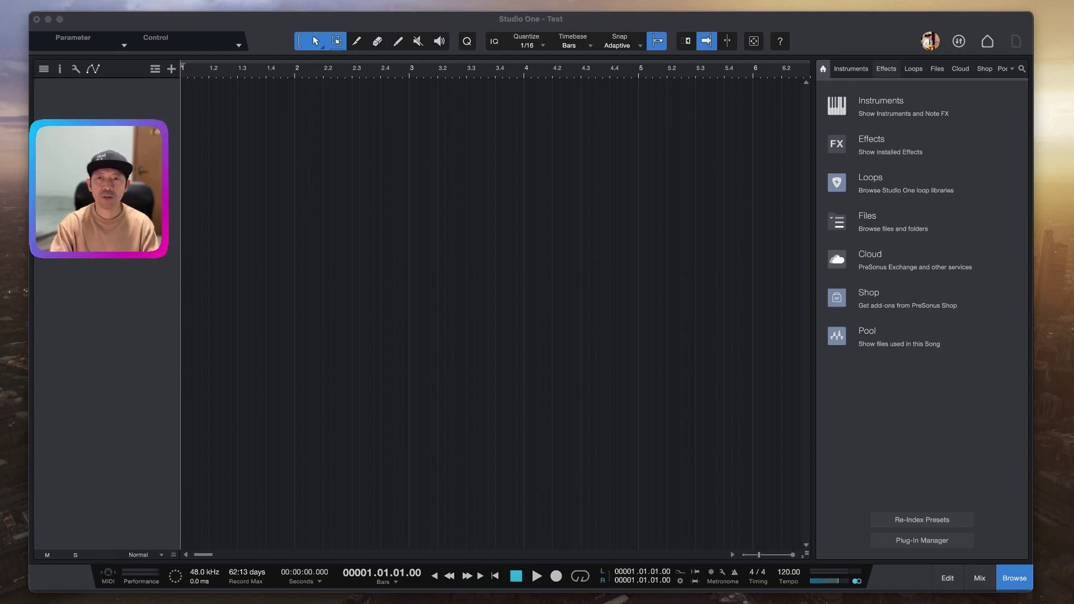
# Step: Browse the loop library's Classical, Electronic, Rock, World and other folders, including the Guitar folder within Classical
pyautogui.click(912, 69)
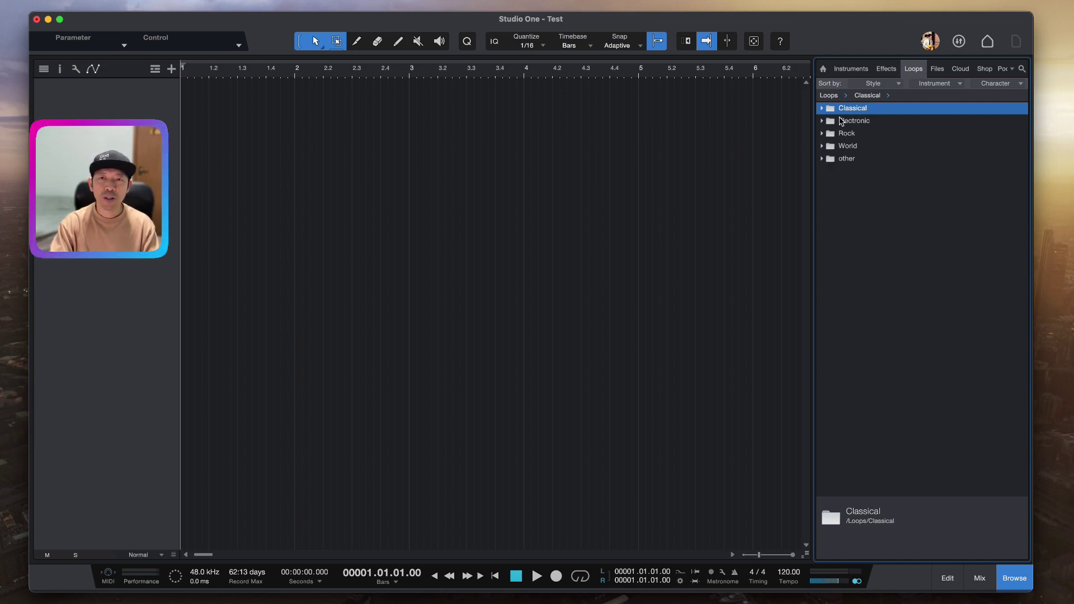
pyautogui.click(820, 108)
pyautogui.click(821, 109)
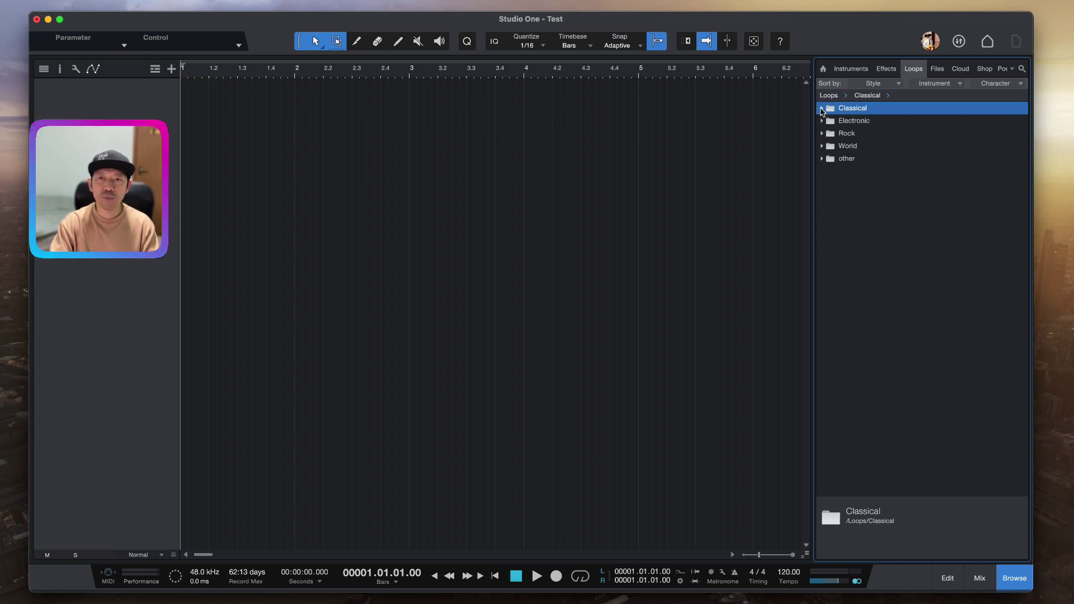
pyautogui.click(822, 120)
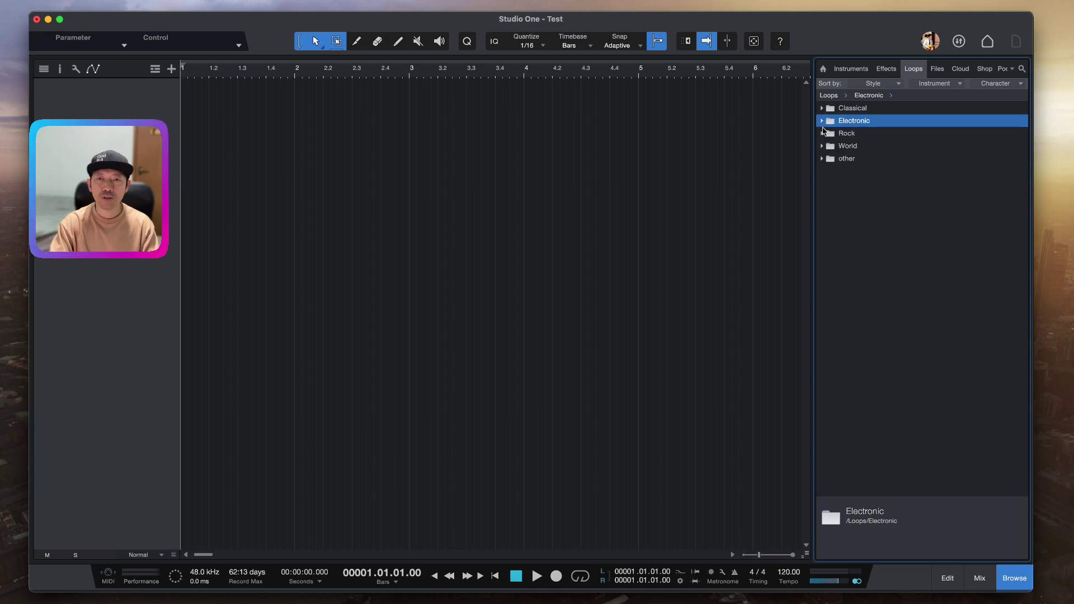
pyautogui.click(823, 133)
pyautogui.click(823, 134)
pyautogui.click(822, 146)
pyautogui.click(822, 146)
pyautogui.click(826, 160)
pyautogui.click(826, 161)
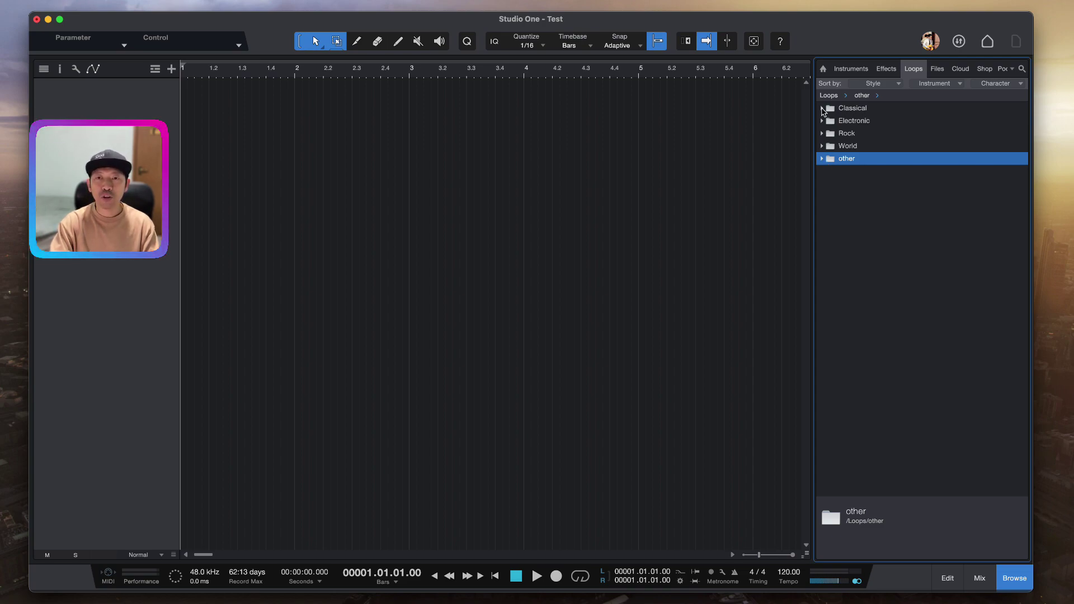
pyautogui.click(823, 110)
pyautogui.click(830, 122)
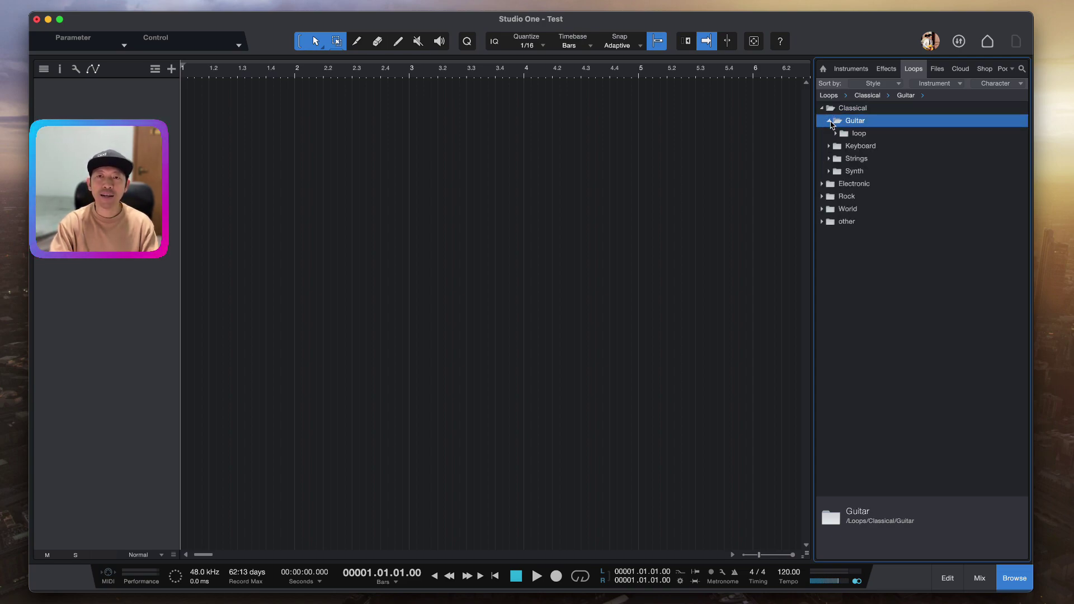
pyautogui.click(822, 108)
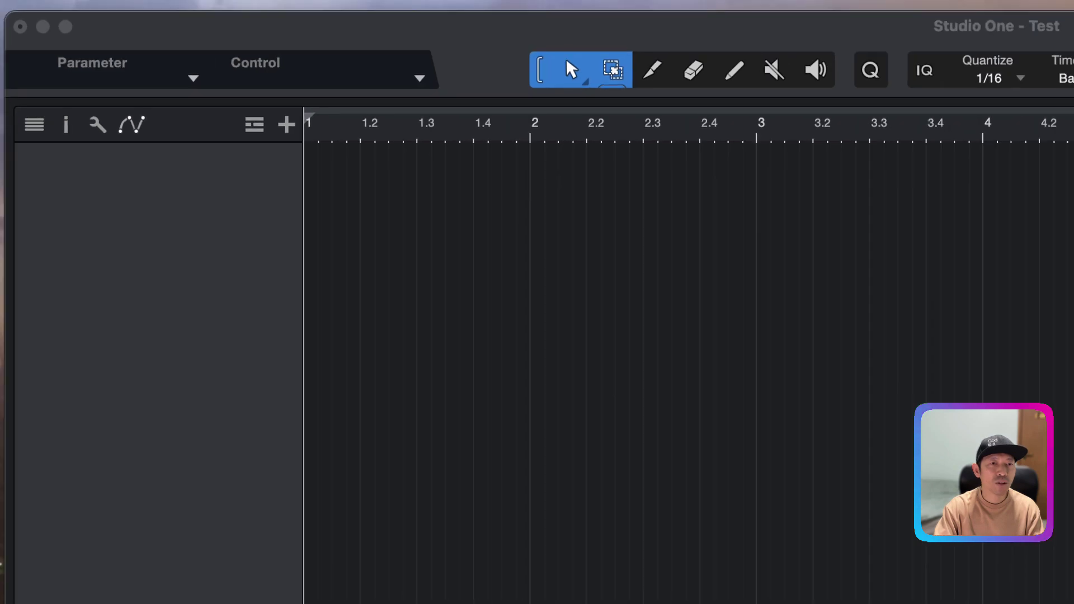
# Step: Open the Studio One Installation window to see the content available for download
pyautogui.press('F5')
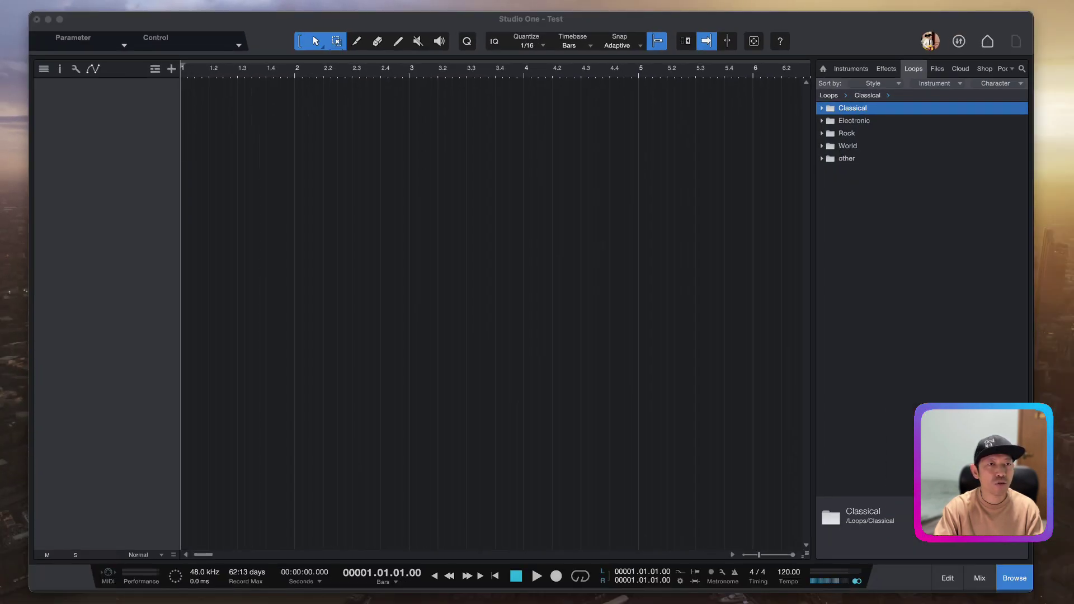
pyautogui.click(199, 230)
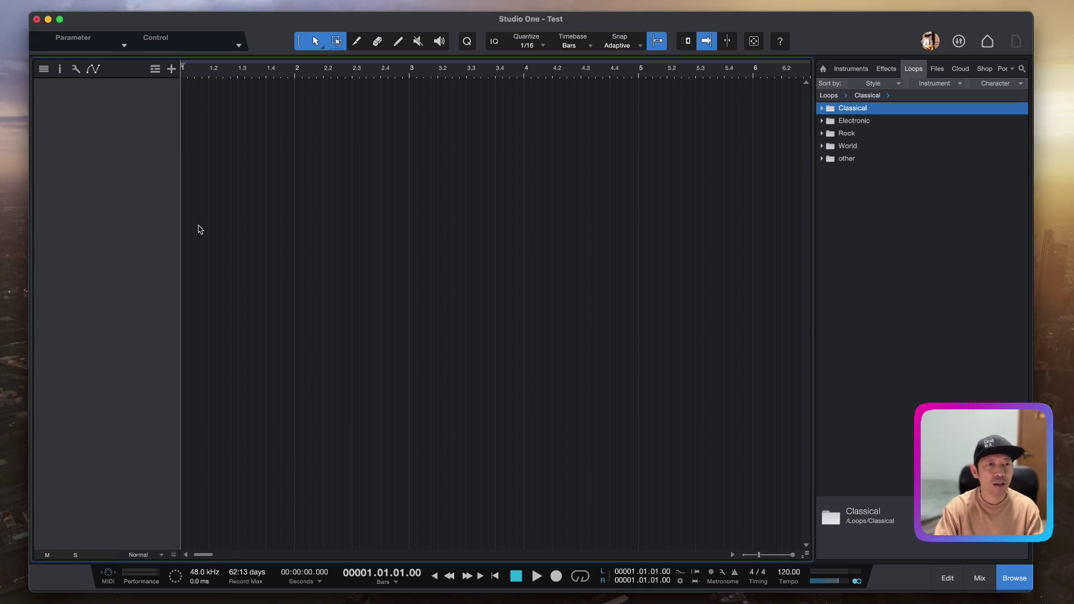
pyautogui.click(70, 5)
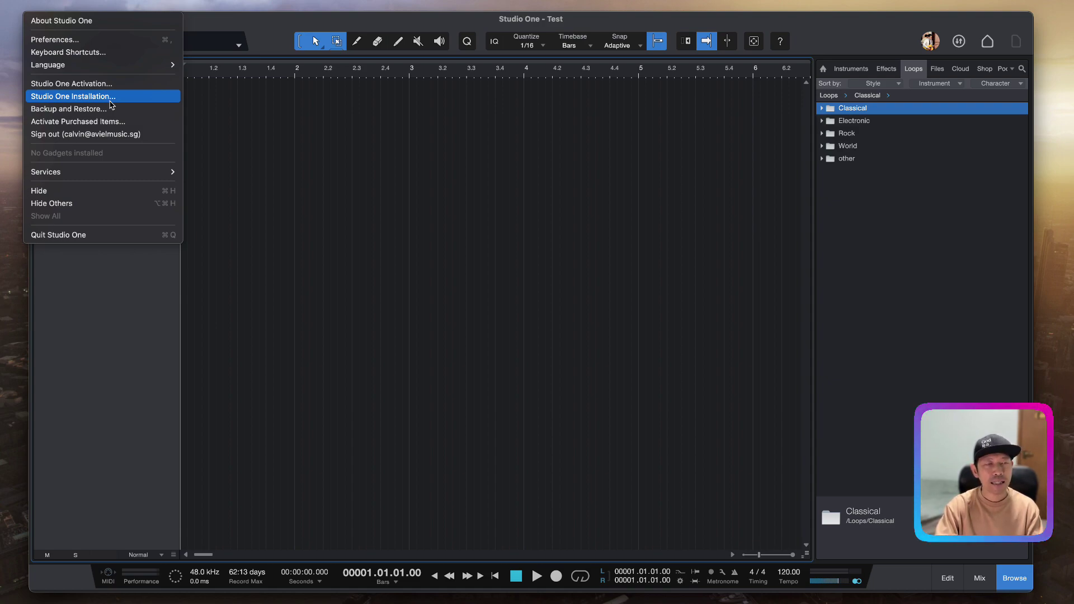
pyautogui.click(110, 103)
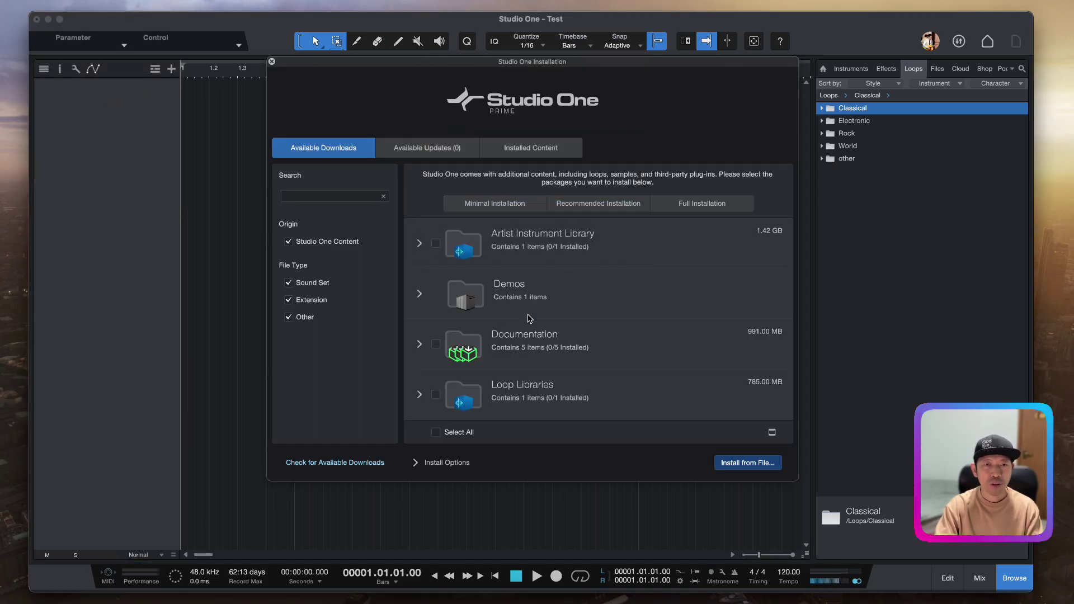
# Step: Mark the Artist Instrument Library and Loop Libraries packages for installation, and close the window without installing them
pyautogui.click(565, 295)
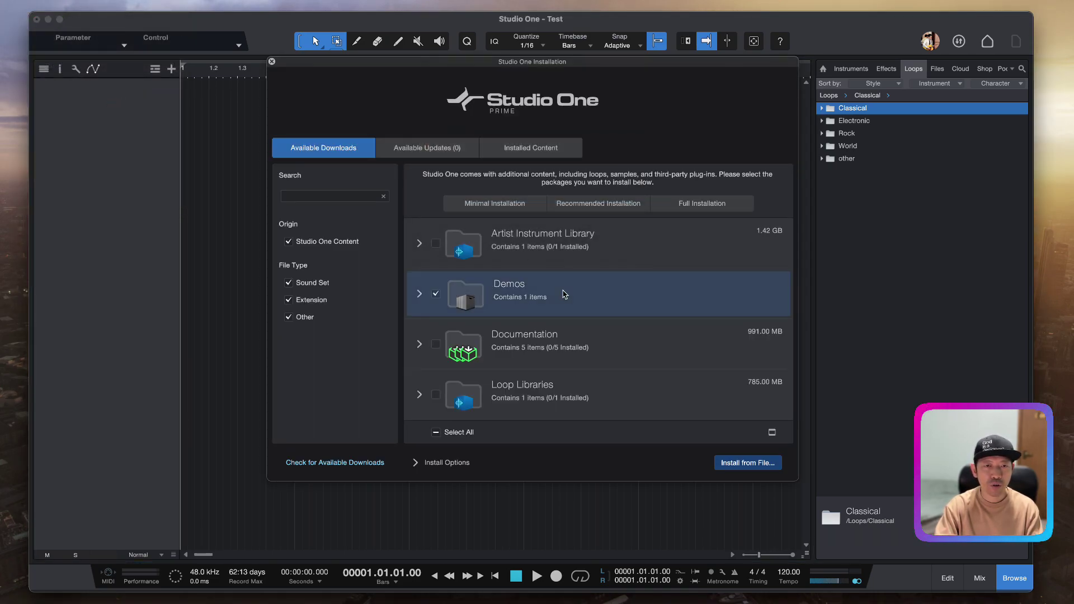
pyautogui.click(436, 247)
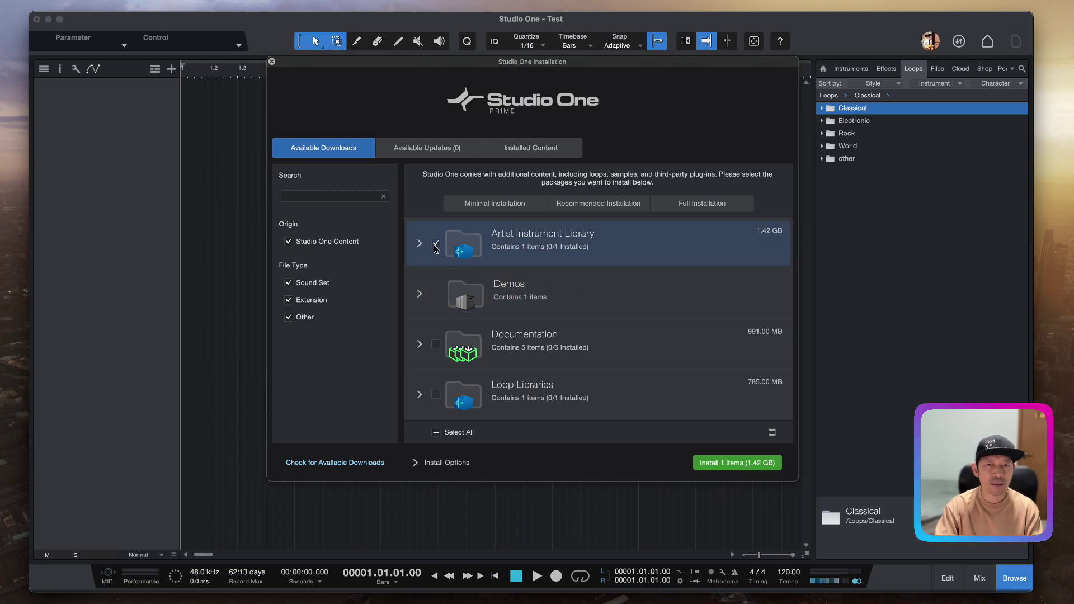
pyautogui.click(437, 343)
pyautogui.click(437, 343)
pyautogui.click(437, 396)
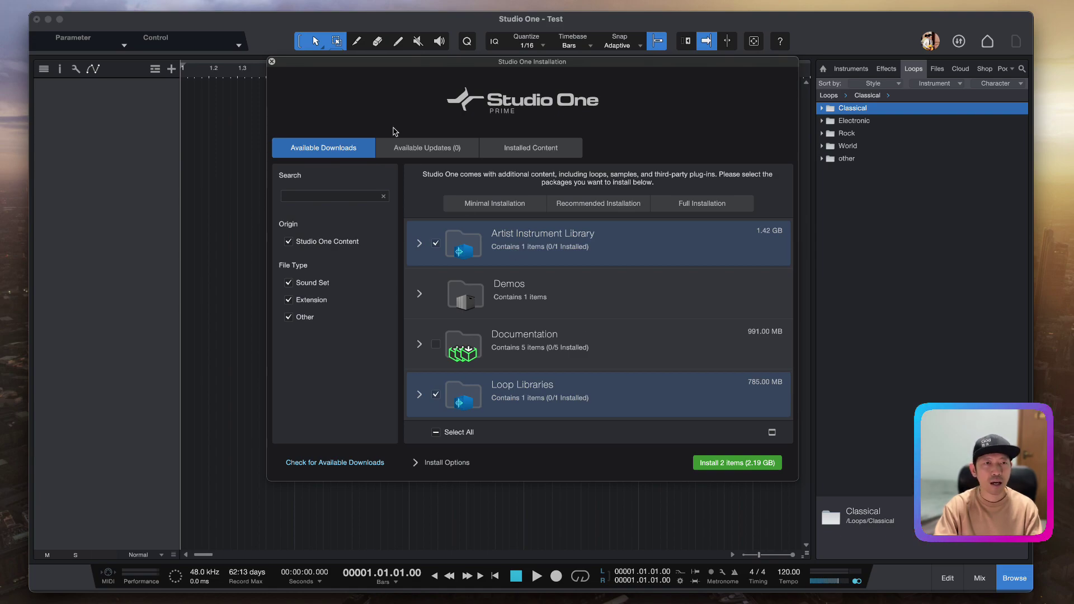
pyautogui.click(272, 61)
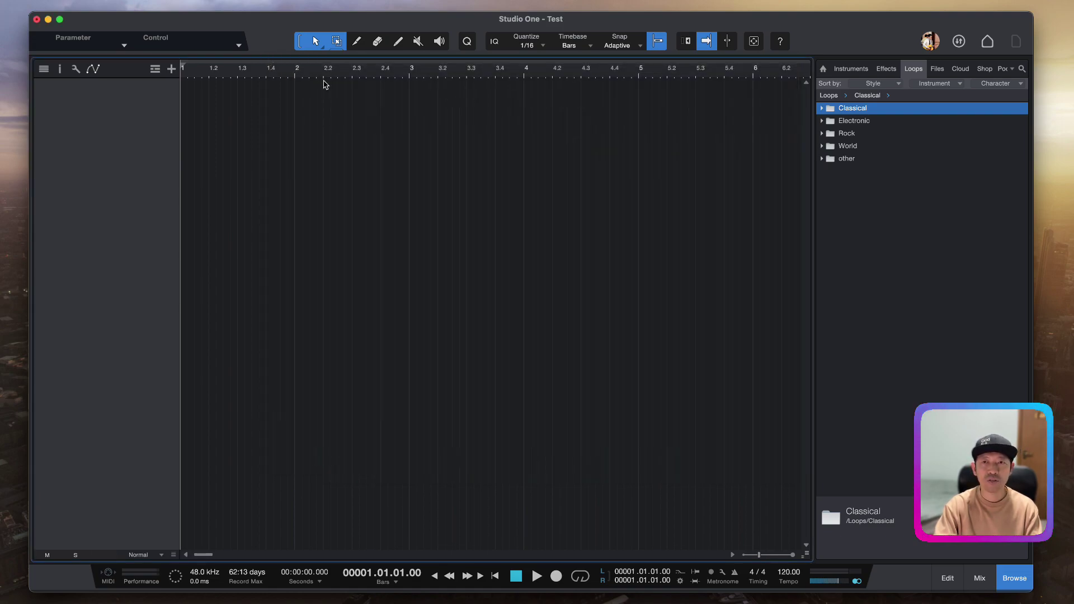
# Step: Check the subfolders of the Classical loops folder and collapse it
pyautogui.click(821, 108)
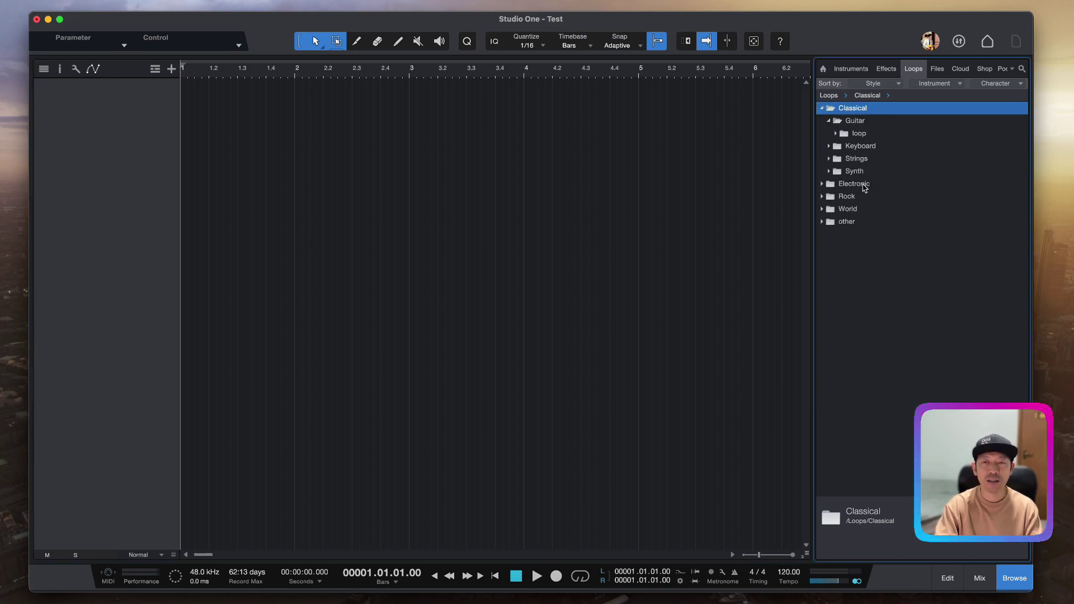
pyautogui.click(821, 109)
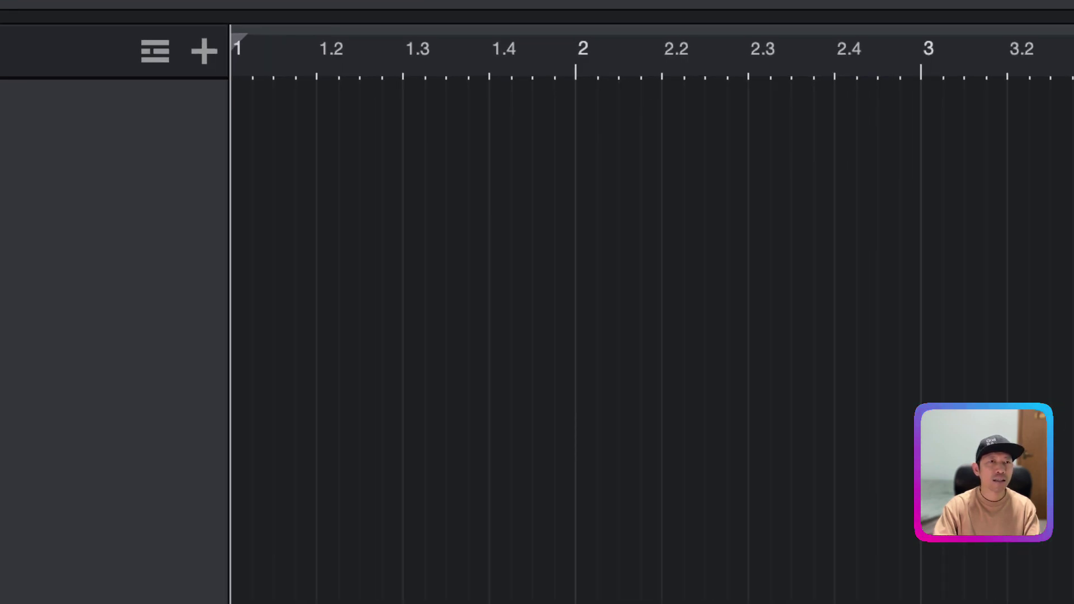
# Step: Add one mono audio track named Loop, with Input L as its input and Main as its output
pyautogui.click(197, 56)
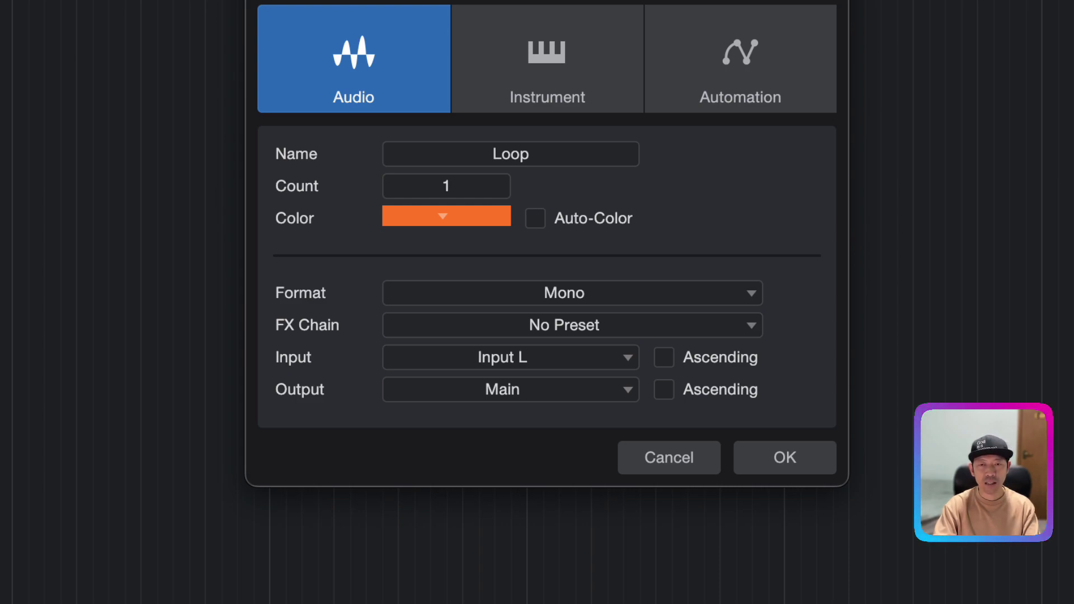
pyautogui.click(740, 72)
pyautogui.click(319, 69)
pyautogui.click(804, 466)
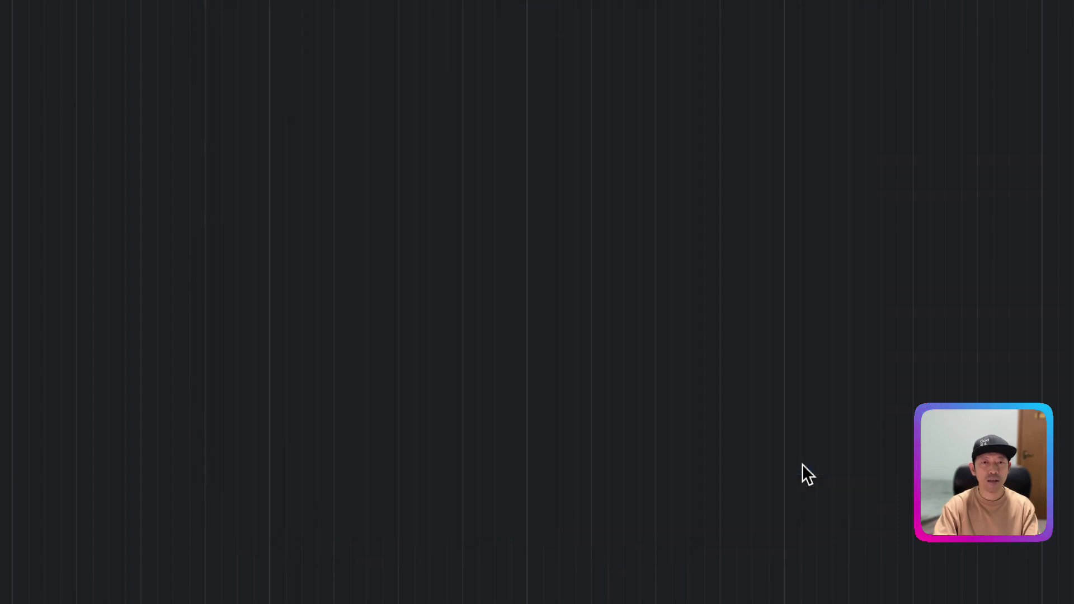
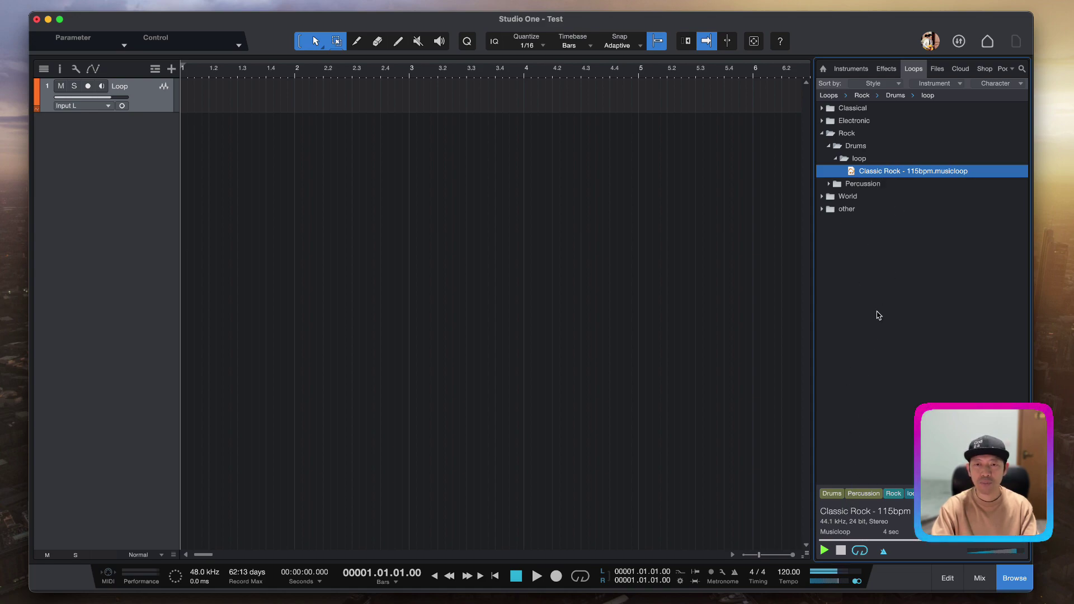
# Step: Stop the loop preview and place the Classic Rock - 115bpm drum loop on the Loop track at bar 2
pyautogui.click(841, 551)
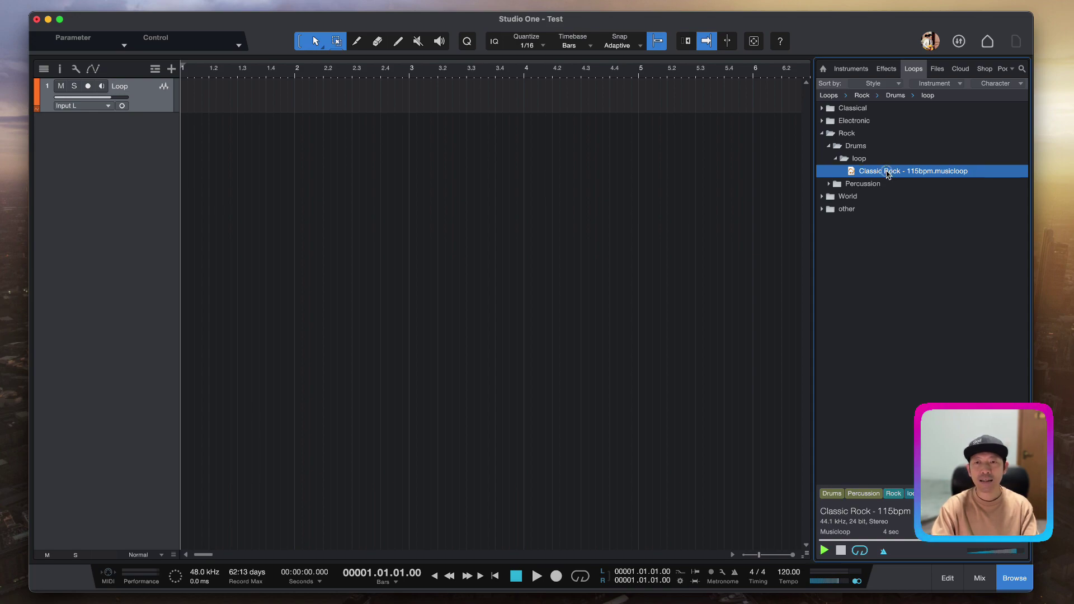
pyautogui.moveTo(886, 169); pyautogui.dragTo(316, 103)
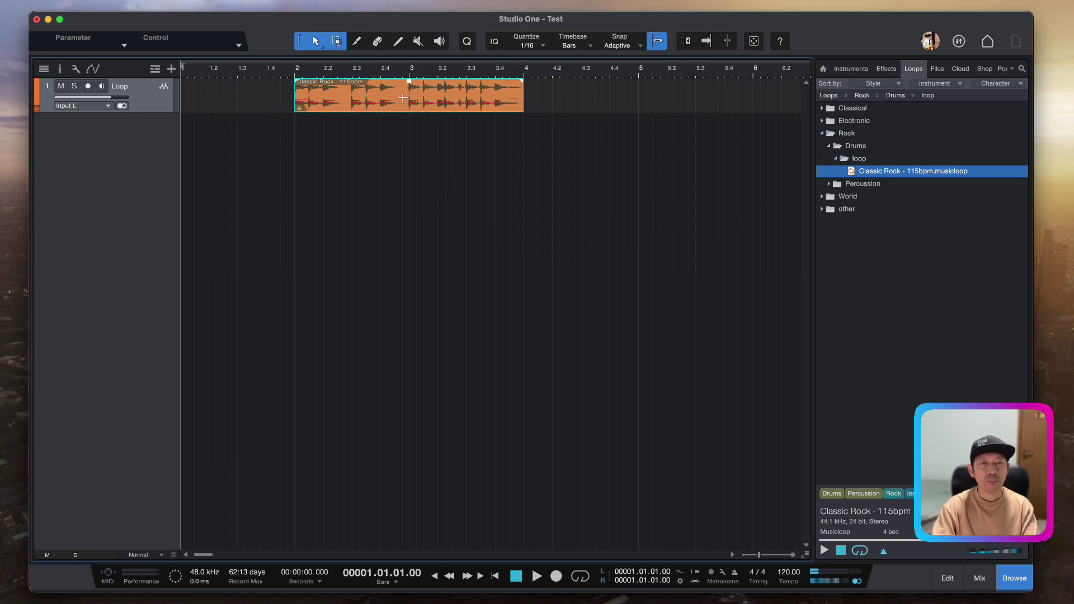
# Step: Play back the drum loop in the arrangement from just before bar 2, and stop playback before bar 4
pyautogui.click(285, 71)
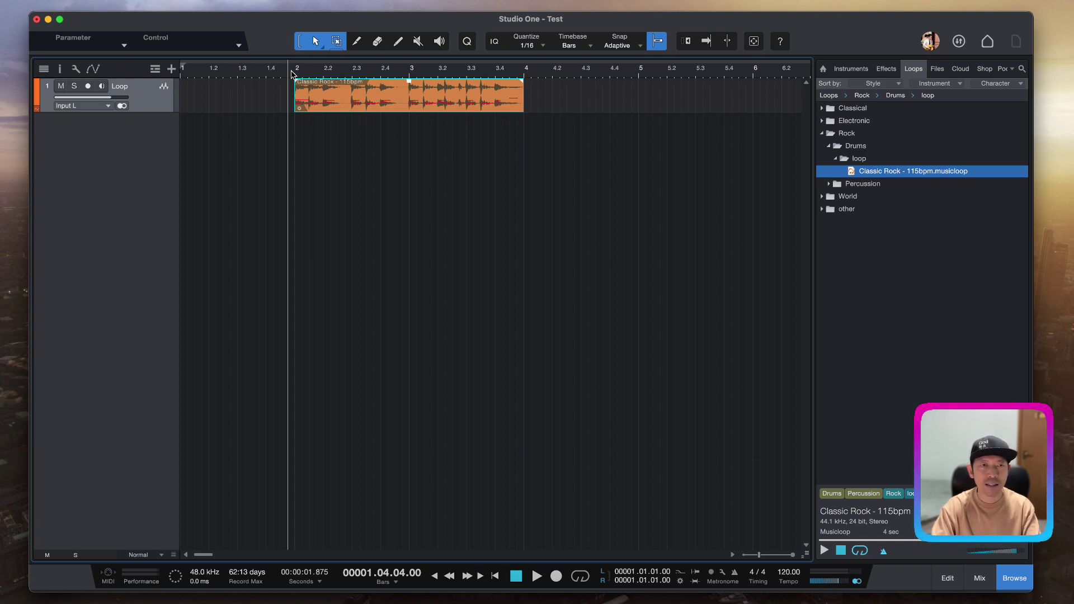
pyautogui.press('space')
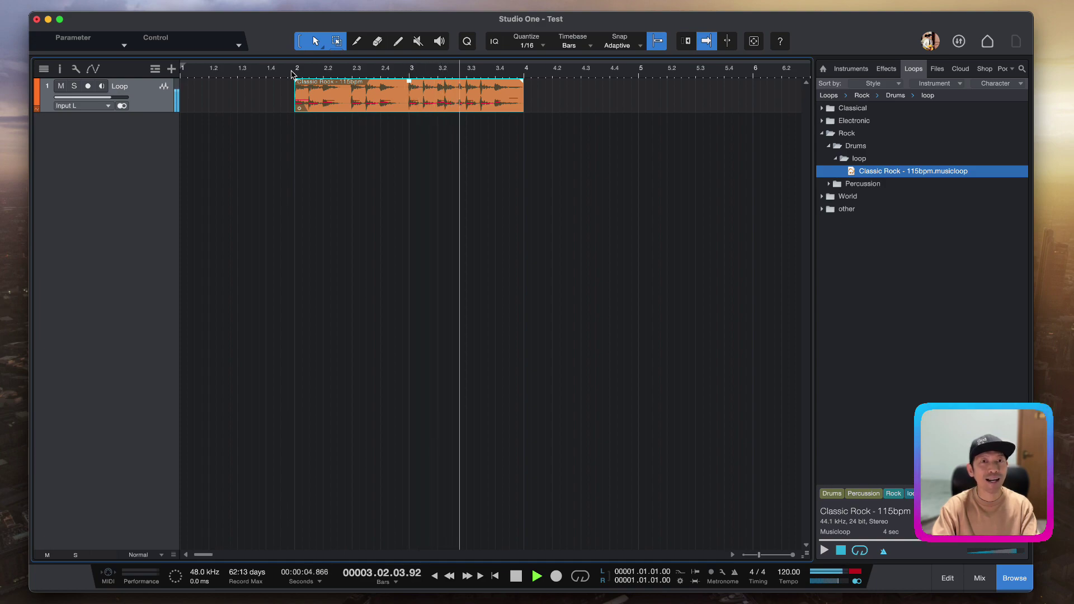
pyautogui.press('space')
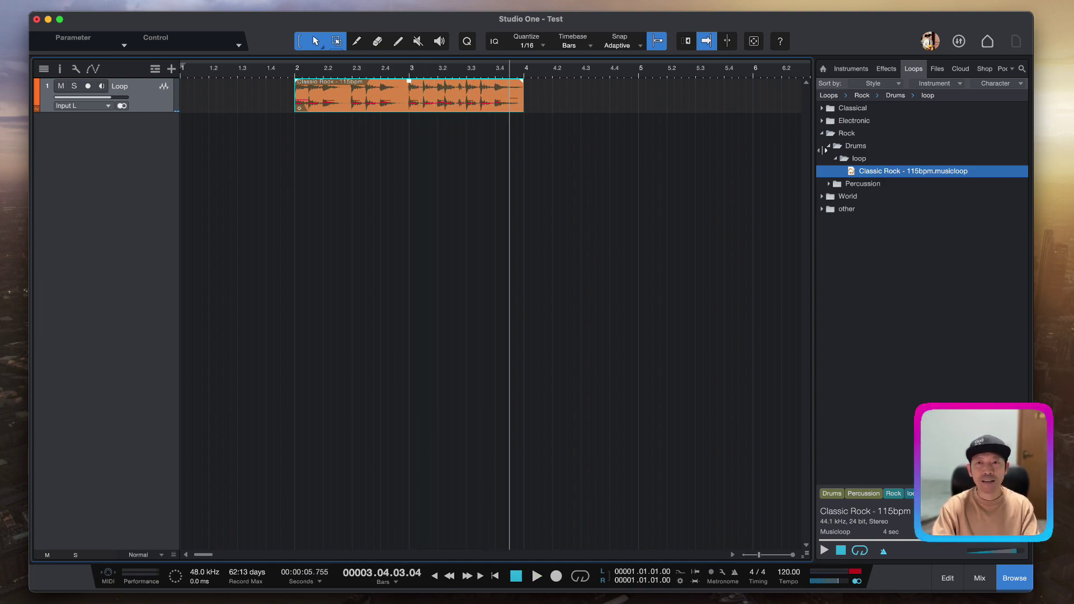
# Step: Place the Classic Rock - 115bpm loop from Rock's Percussion folder on the Loop track at bar 4
pyautogui.click(830, 184)
pyautogui.click(836, 198)
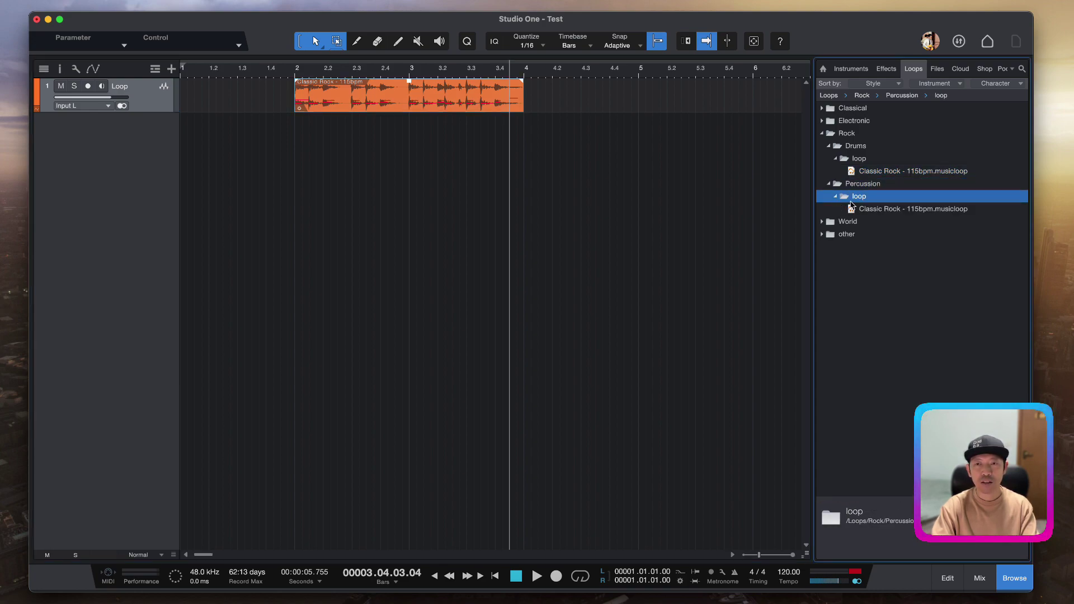
pyautogui.click(878, 213)
pyautogui.moveTo(880, 215); pyautogui.dragTo(543, 101)
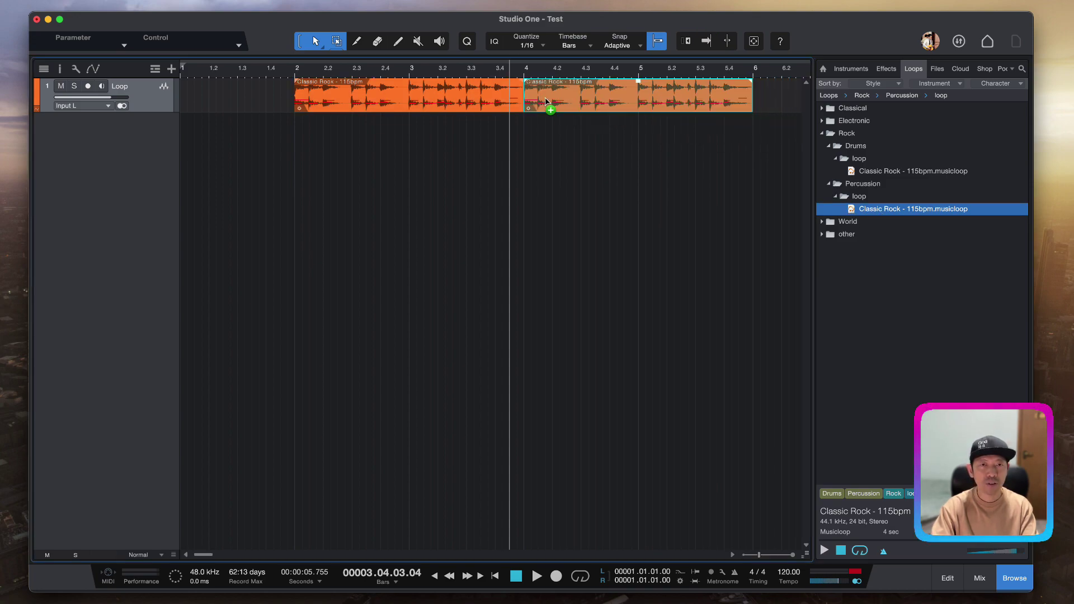
# Step: Play back the arrangement from the end of bar 3 through the loop at bar 4, and stop before bar 5
pyautogui.press('space')
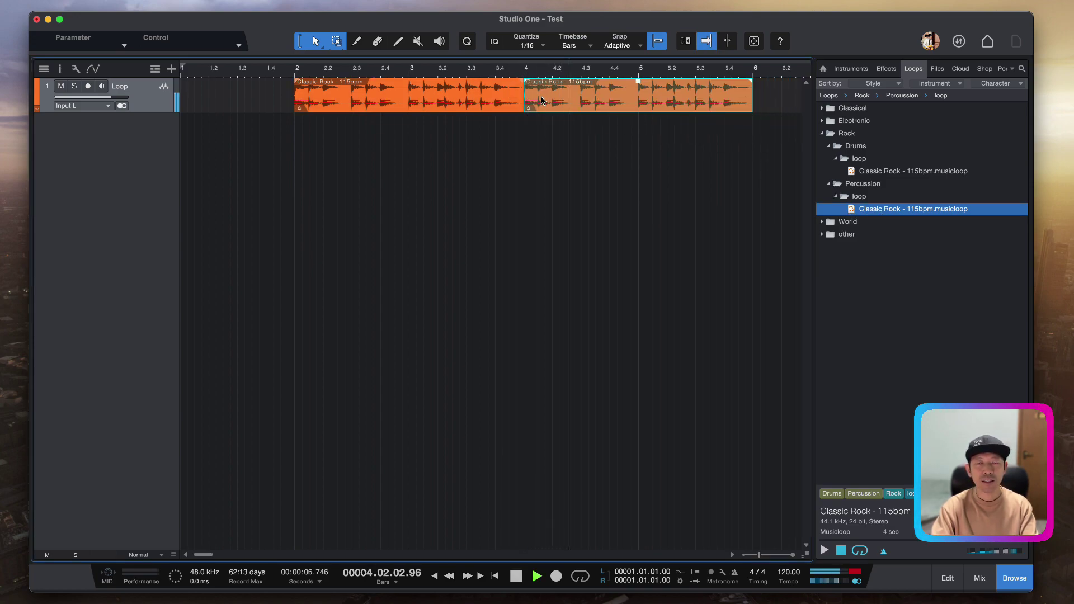
pyautogui.press('space')
pyautogui.hscroll(5, 541, 100)
pyautogui.hscroll(-6, 541, 100)
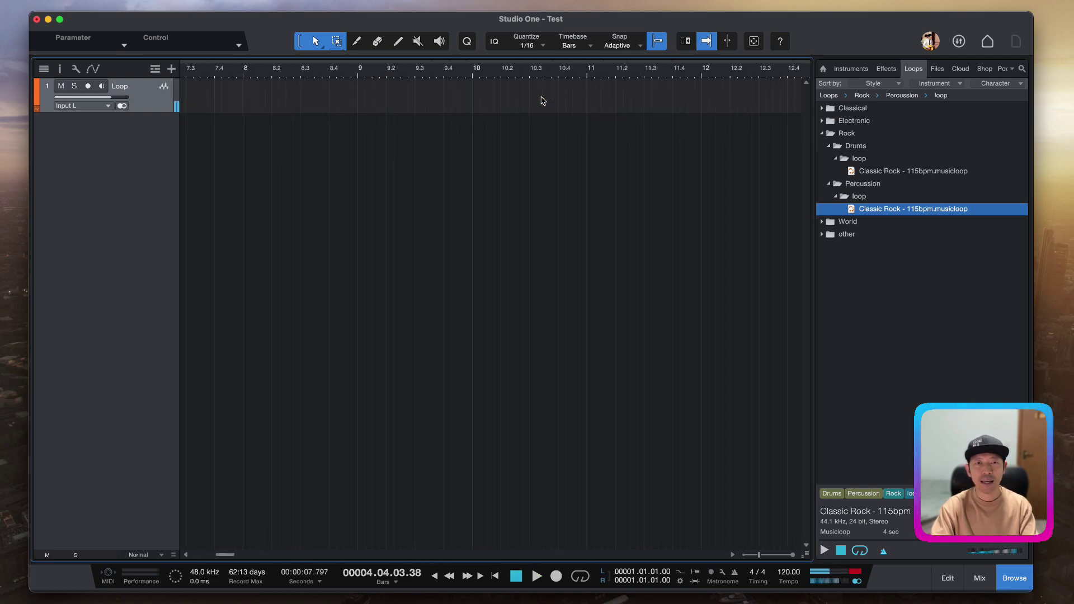
pyautogui.hscroll(1, 541, 101)
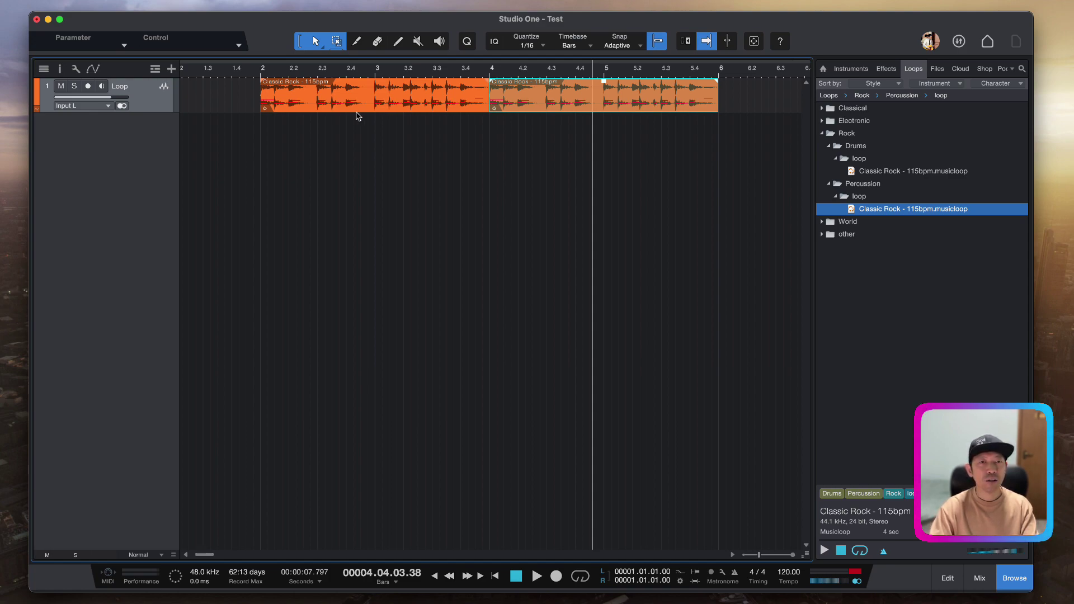
# Step: Copy the Classic Rock - 115bpm loop event at bar 2 to bar 6 on the Loop track
pyautogui.click(461, 103)
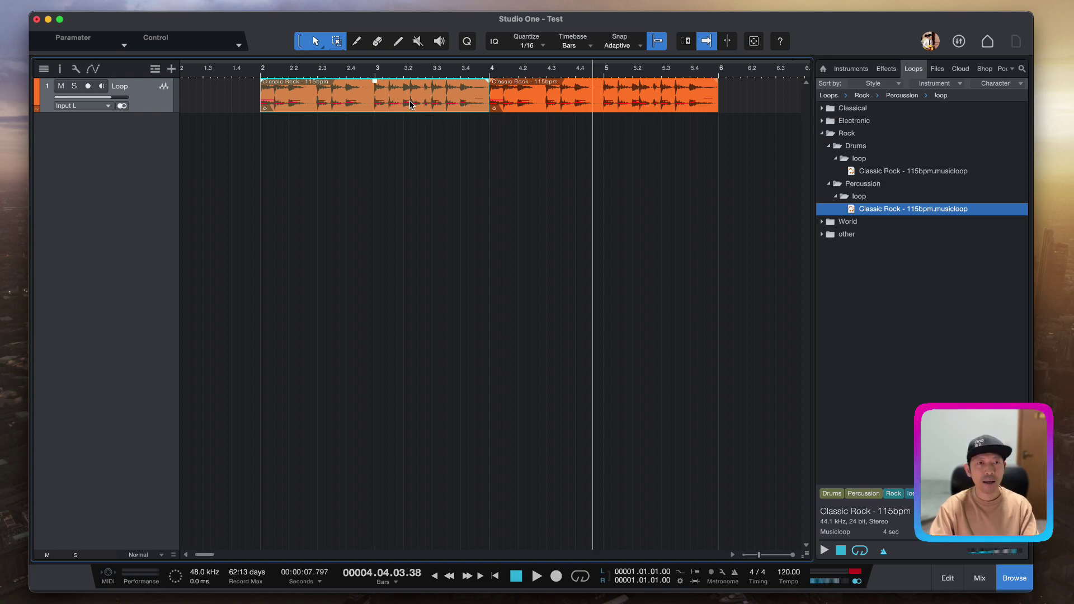
pyautogui.hscroll(3, 409, 104)
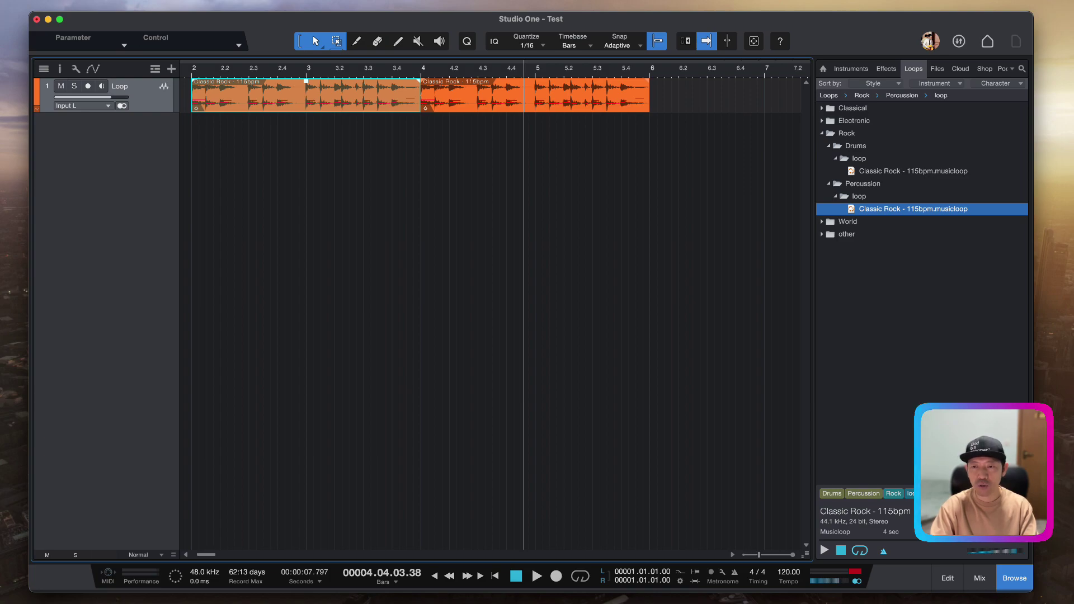
pyautogui.press('super+Tab')
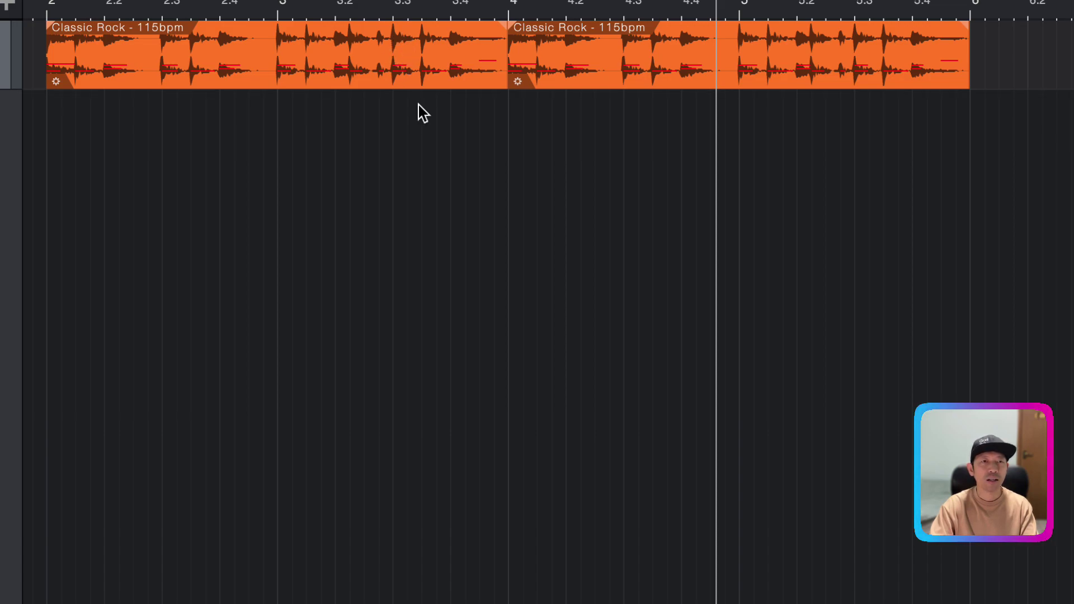
pyautogui.click(388, 67)
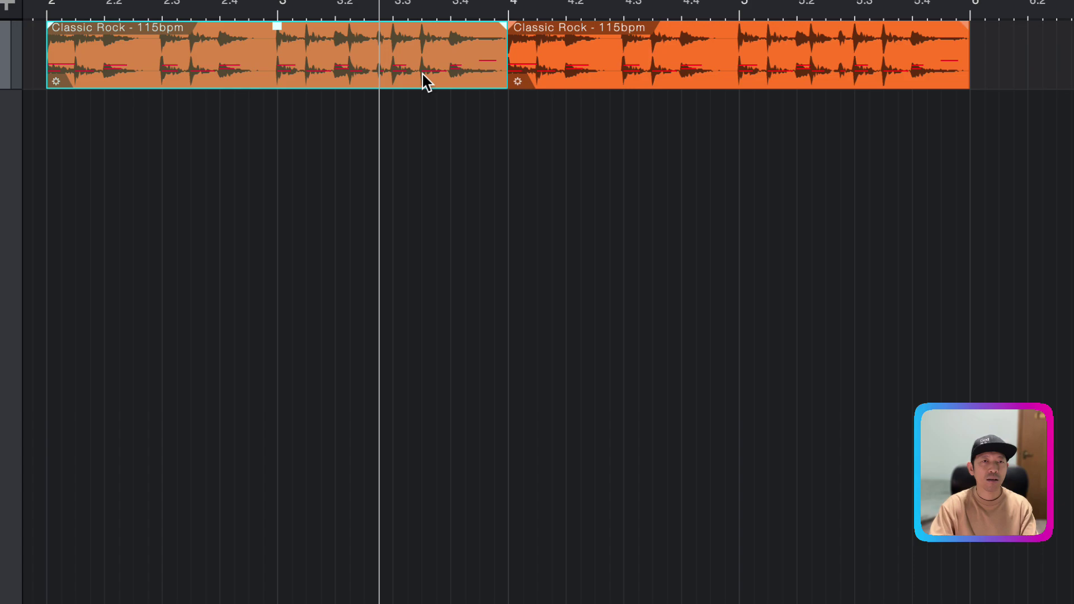
pyautogui.moveTo(420, 75); pyautogui.dragTo(1073, 90)
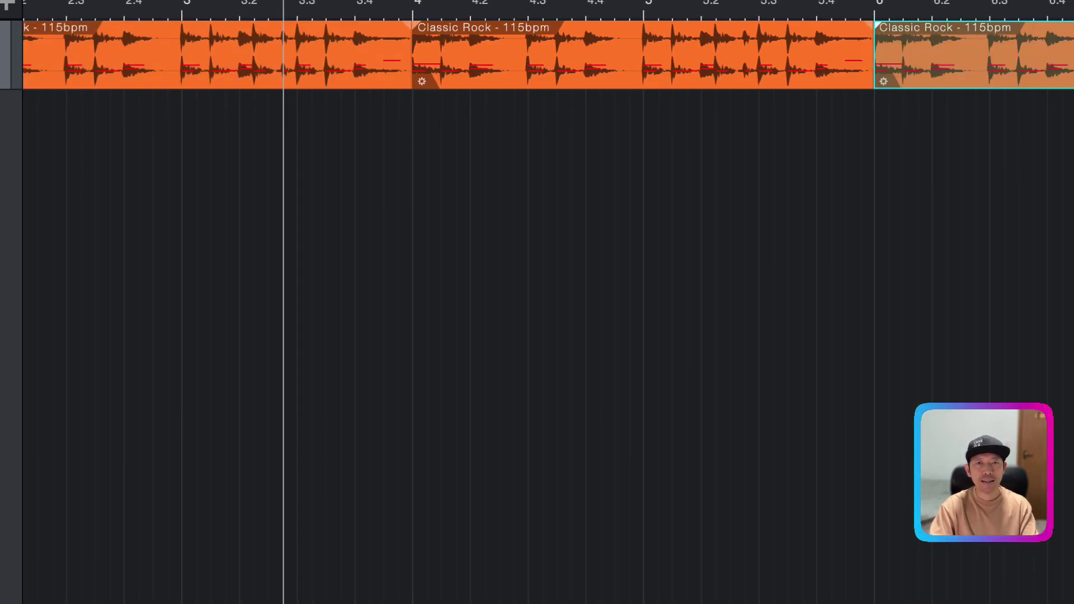
# Step: Play back the loops from bar 3 into the copy at bar 6, stop, and return to the song's beginning
pyautogui.press('space')
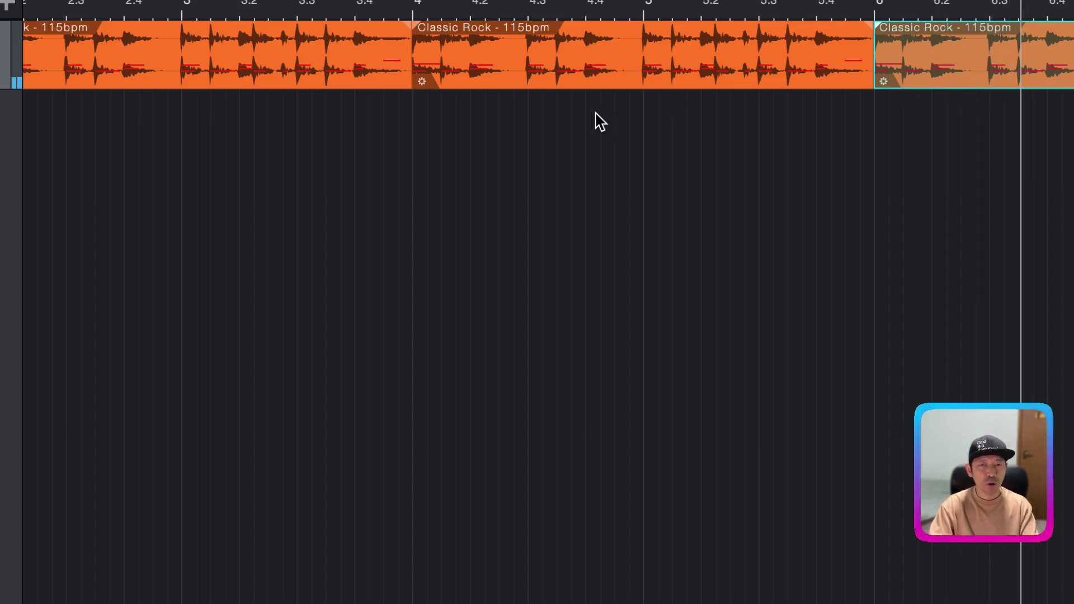
pyautogui.press('Home')
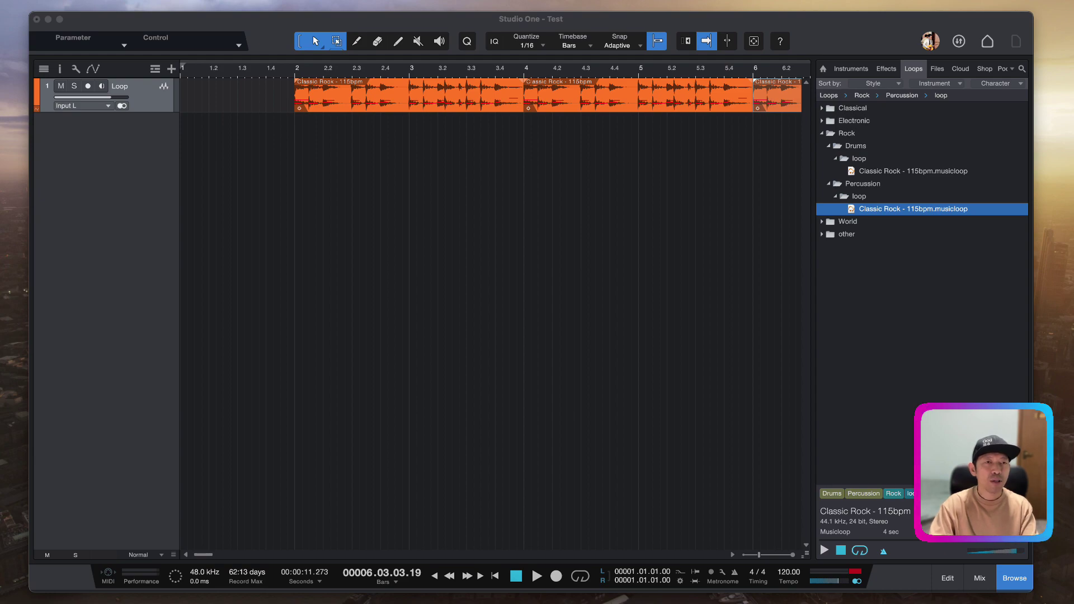
pyautogui.click(173, 207)
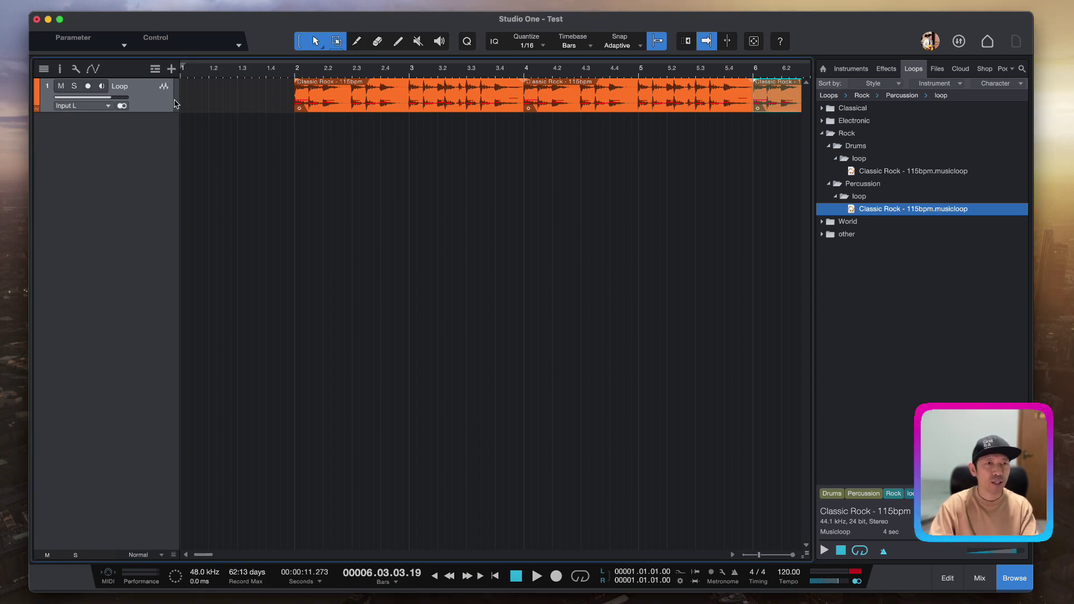
# Step: Add one light blue instrument track named Loop 1, with Default input and Existing Instrument output set to None
pyautogui.click(170, 71)
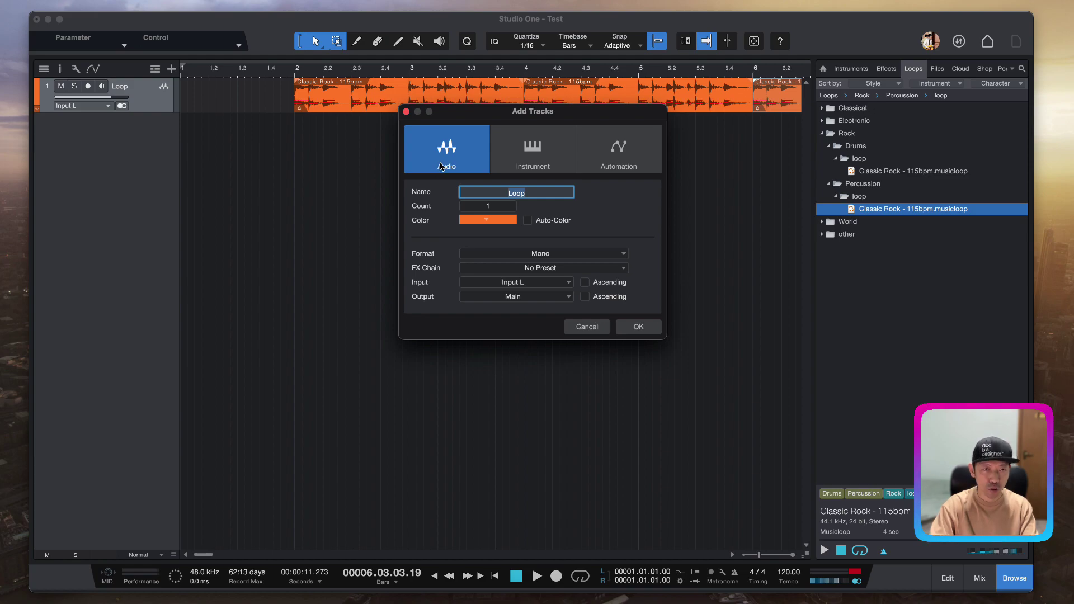
pyautogui.click(548, 155)
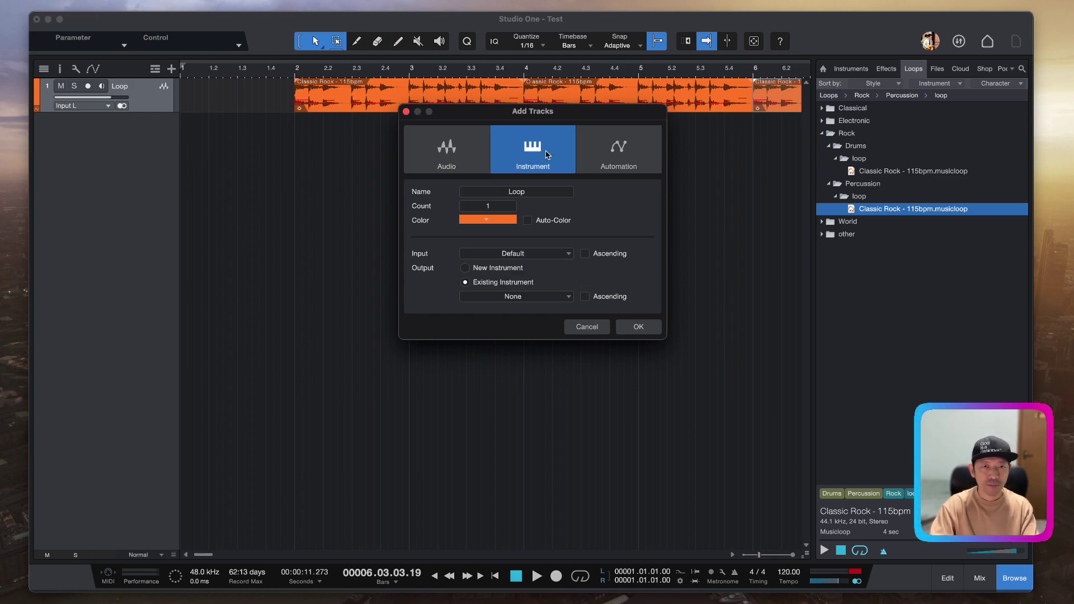
pyautogui.click(542, 193)
pyautogui.click(543, 193)
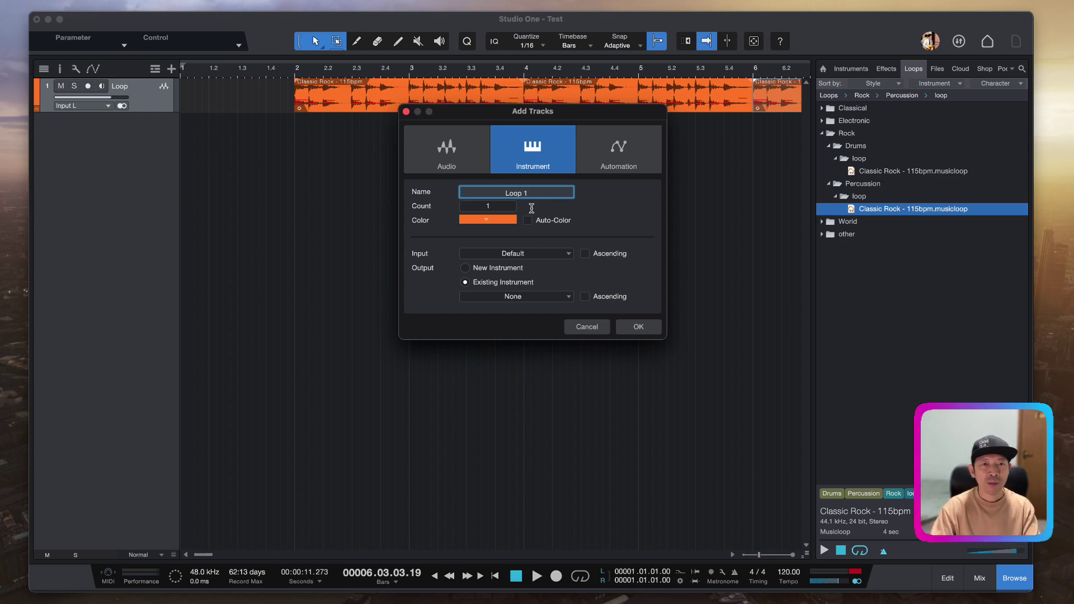
pyautogui.click(505, 220)
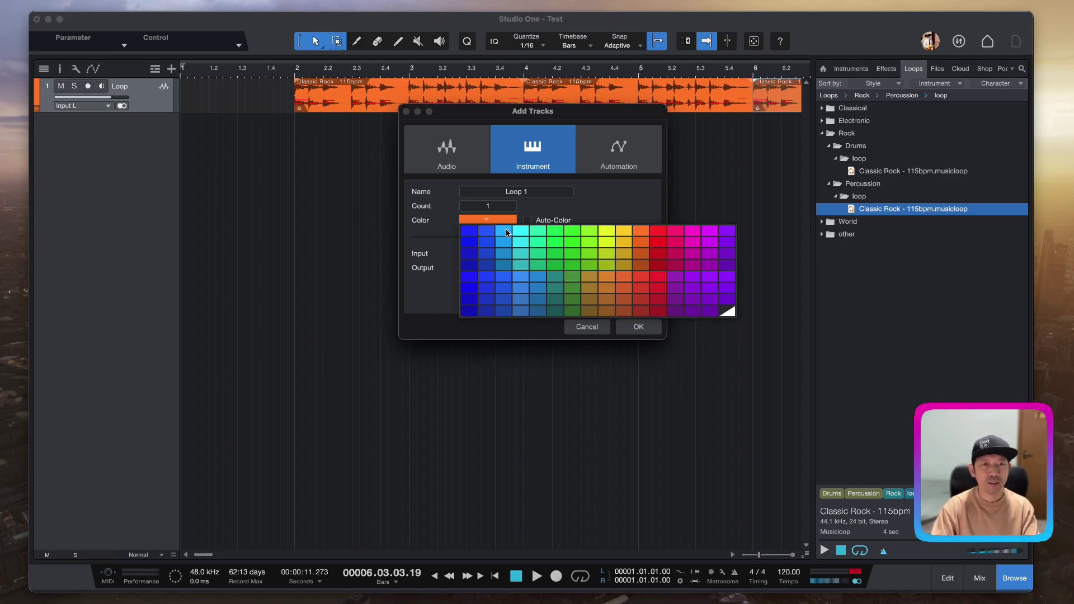
pyautogui.click(506, 231)
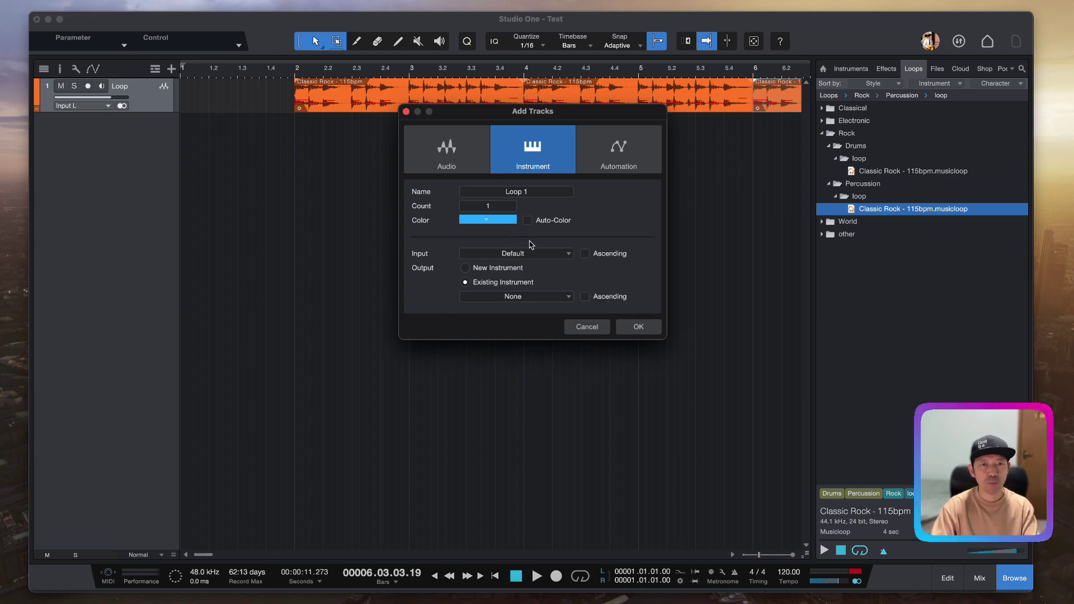
pyautogui.click(638, 328)
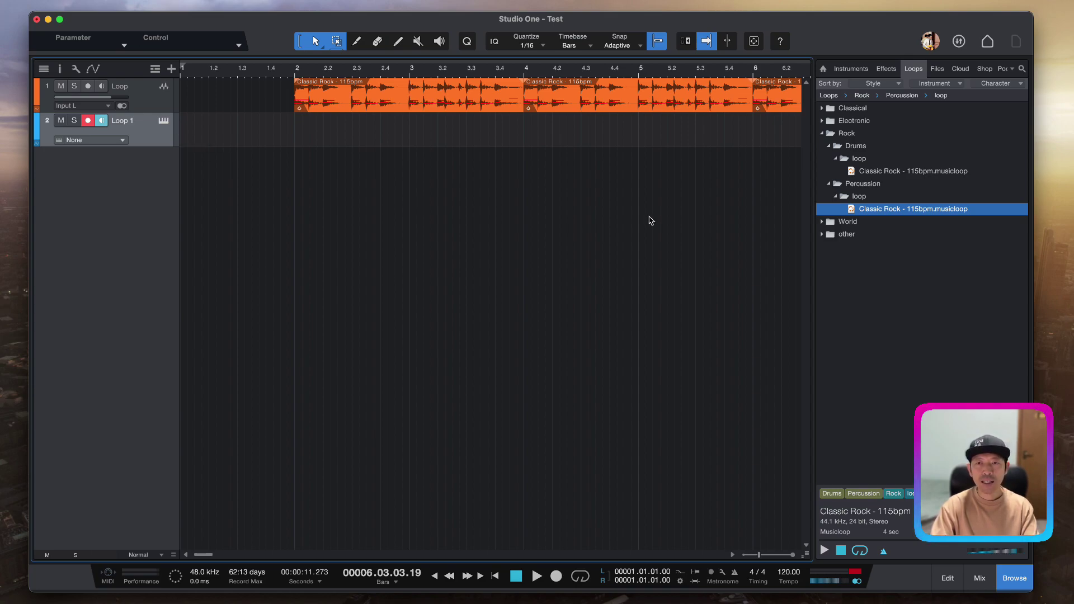
# Step: Collapse the Rock loop folder and expand the loop folder under other > Guitar in the loop library
pyautogui.click(829, 145)
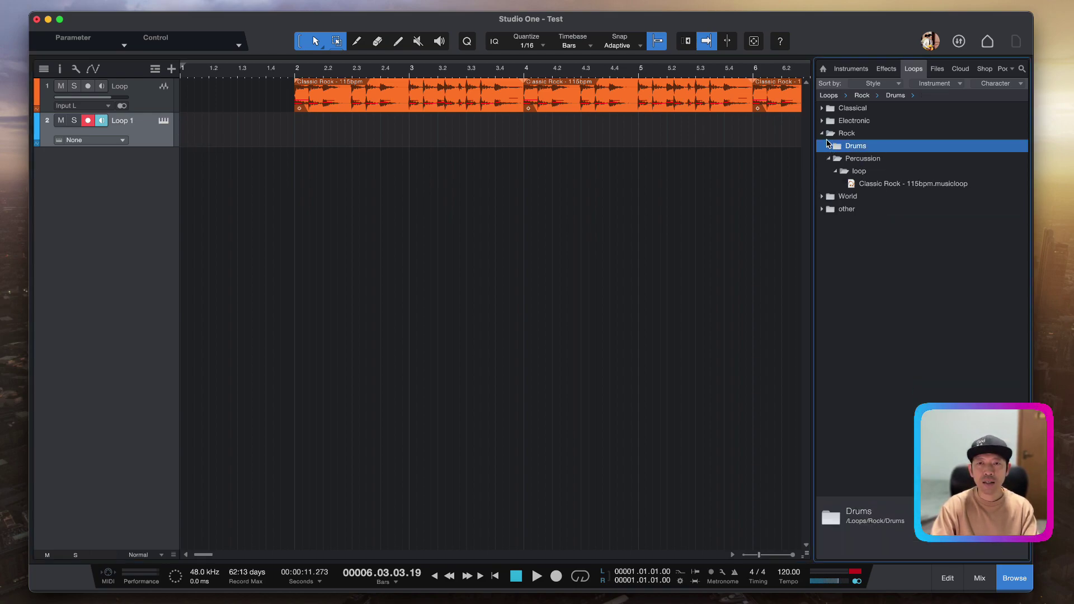
pyautogui.click(822, 134)
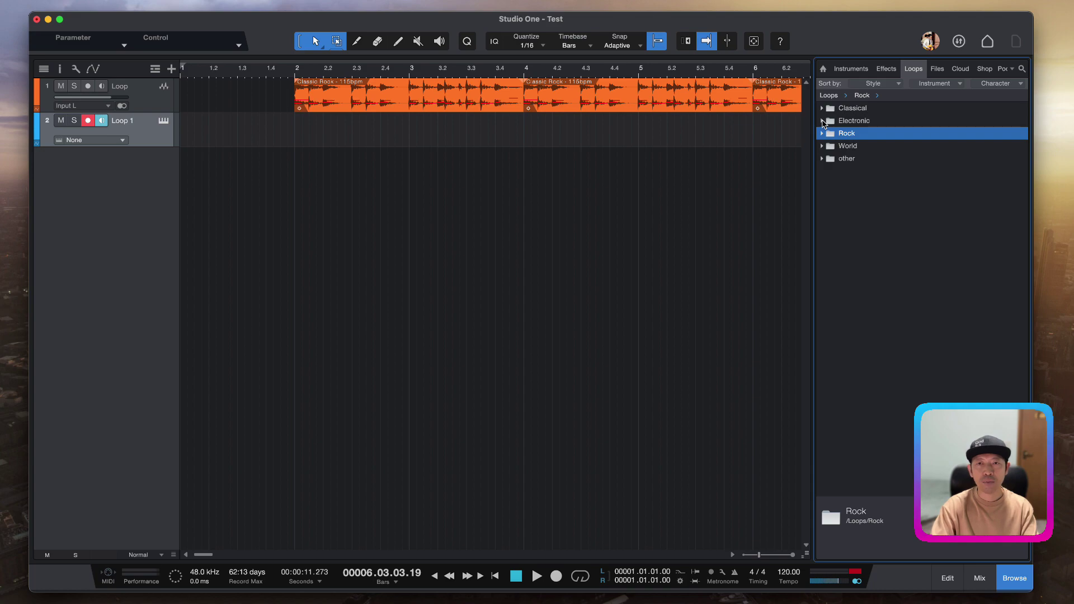
pyautogui.click(823, 121)
pyautogui.click(823, 122)
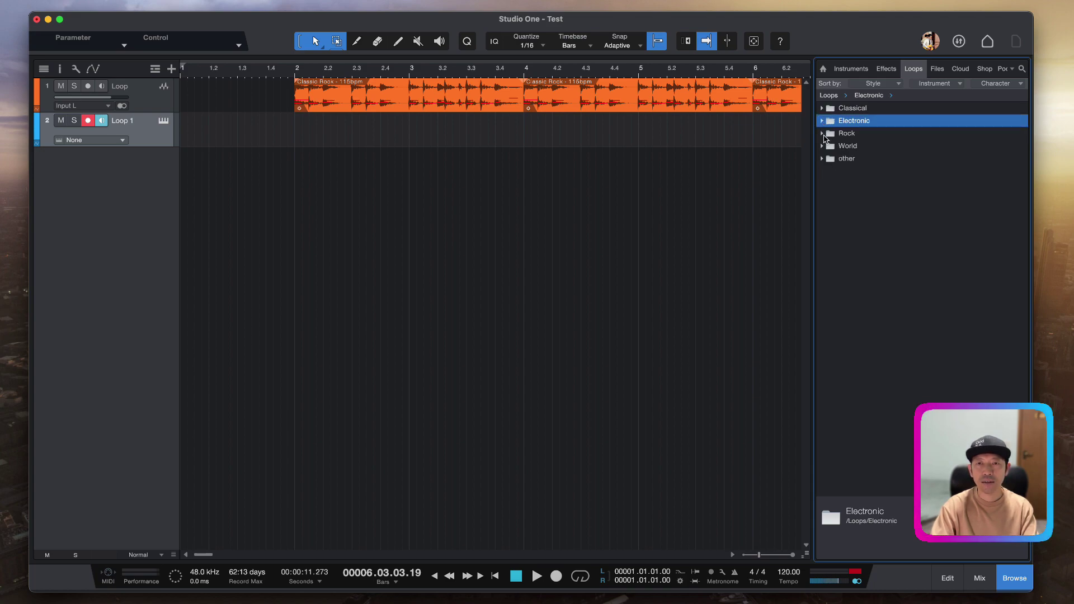
pyautogui.click(823, 159)
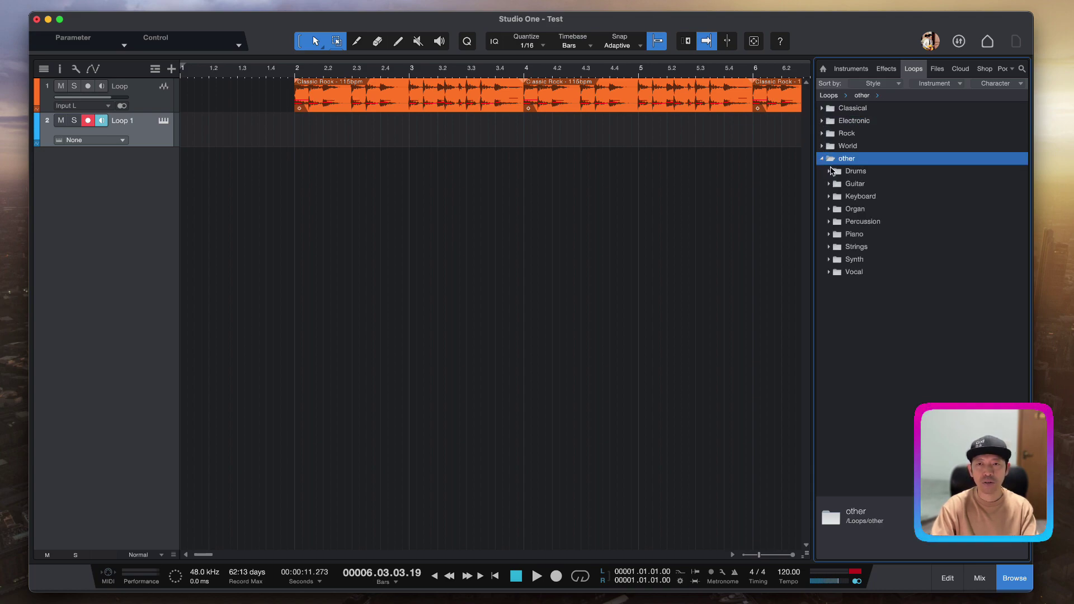
pyautogui.click(830, 185)
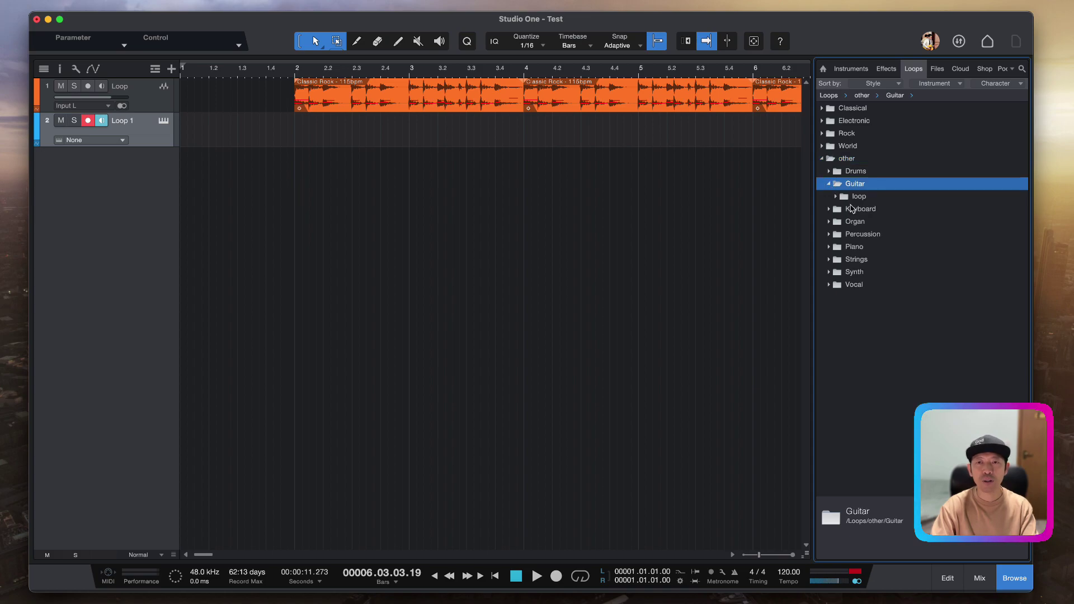
pyautogui.click(836, 197)
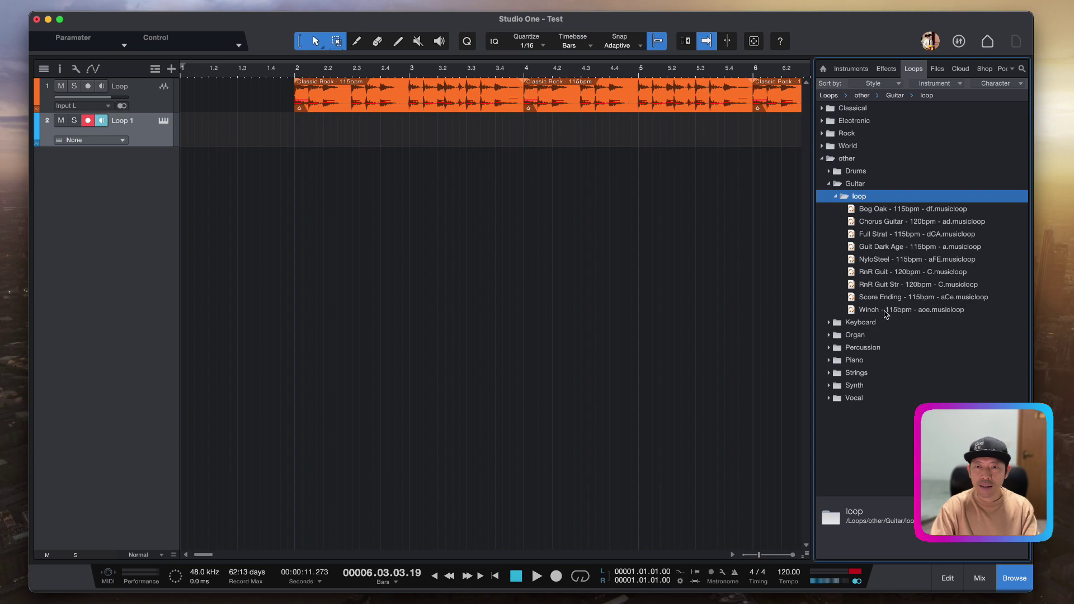
# Step: Preview the NyloSteel - 115bpm - aFE guitar loop, and stop the preview
pyautogui.click(872, 261)
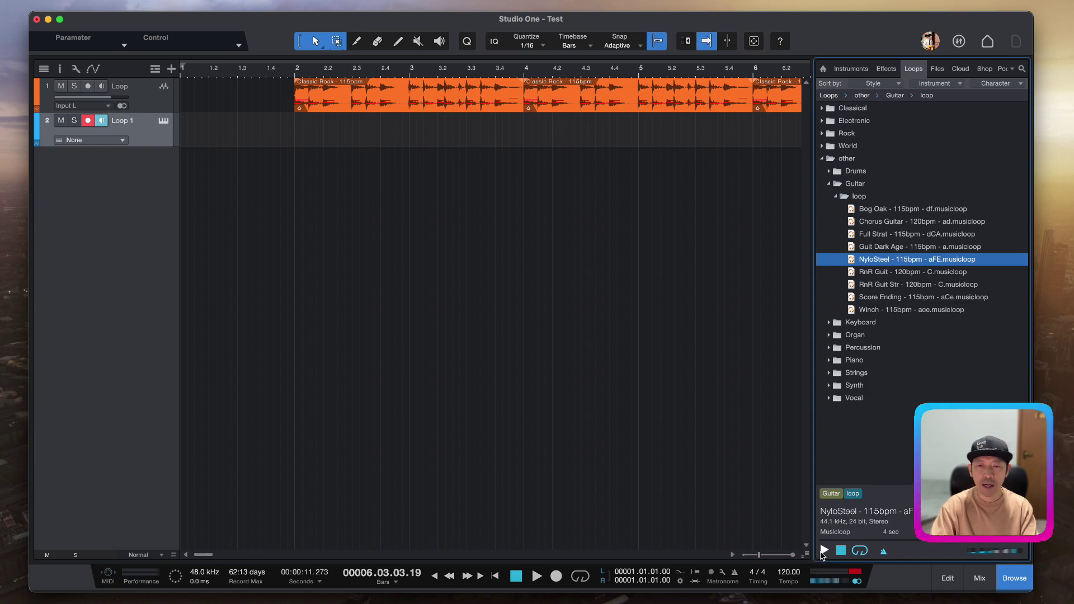
pyautogui.click(824, 551)
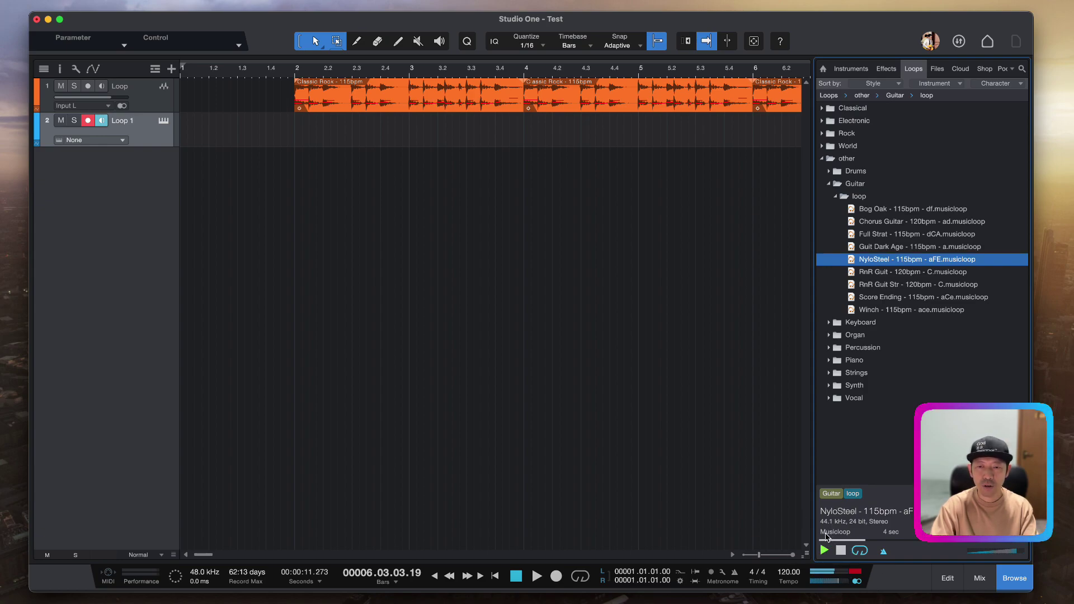
pyautogui.click(840, 551)
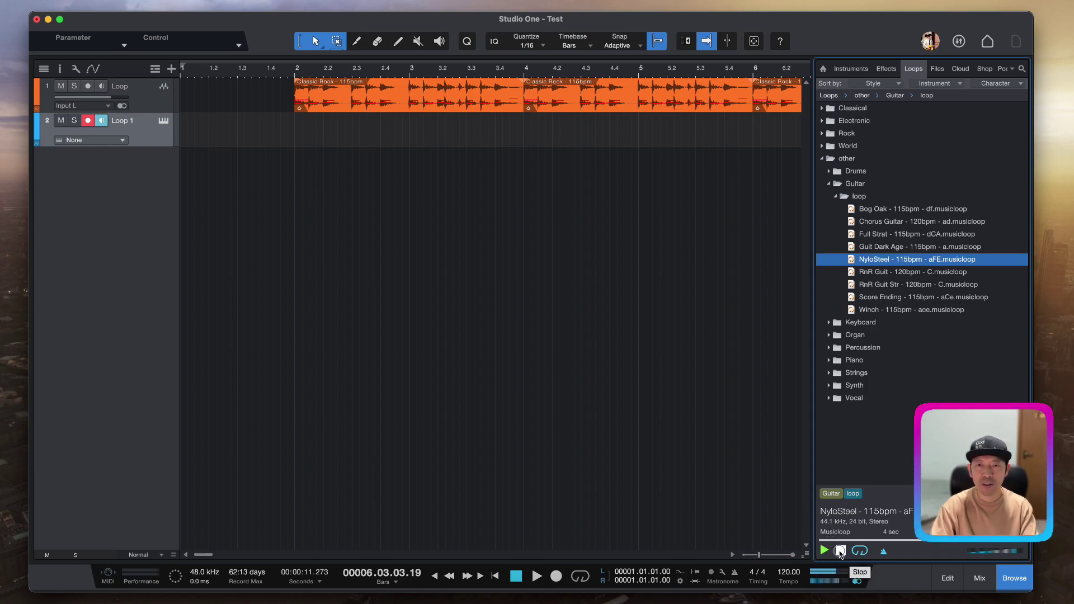
# Step: Place the NyloSteel - 115bpm - aFE loop on the Loop 1 instrument track at bar 2
pyautogui.click(884, 261)
pyautogui.moveTo(884, 261); pyautogui.dragTo(317, 149)
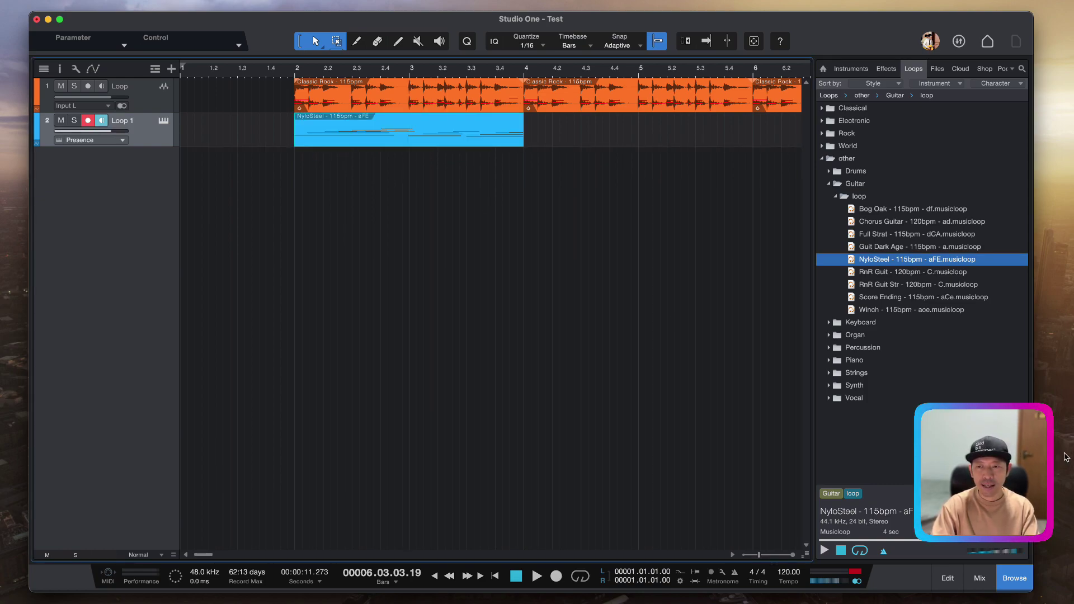
pyautogui.click(1070, 473)
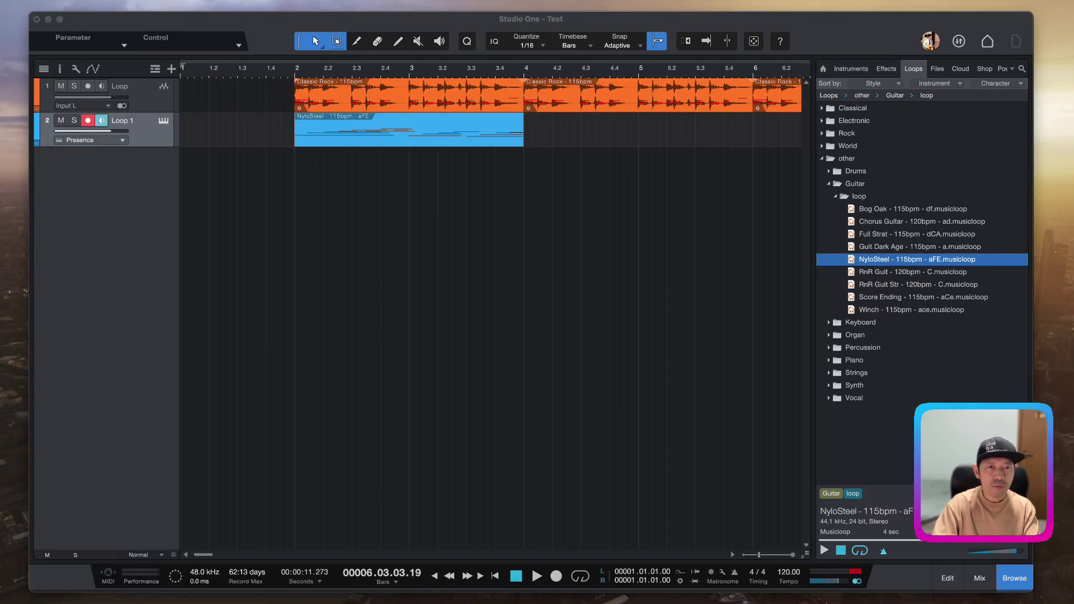
pyautogui.press('super+Tab')
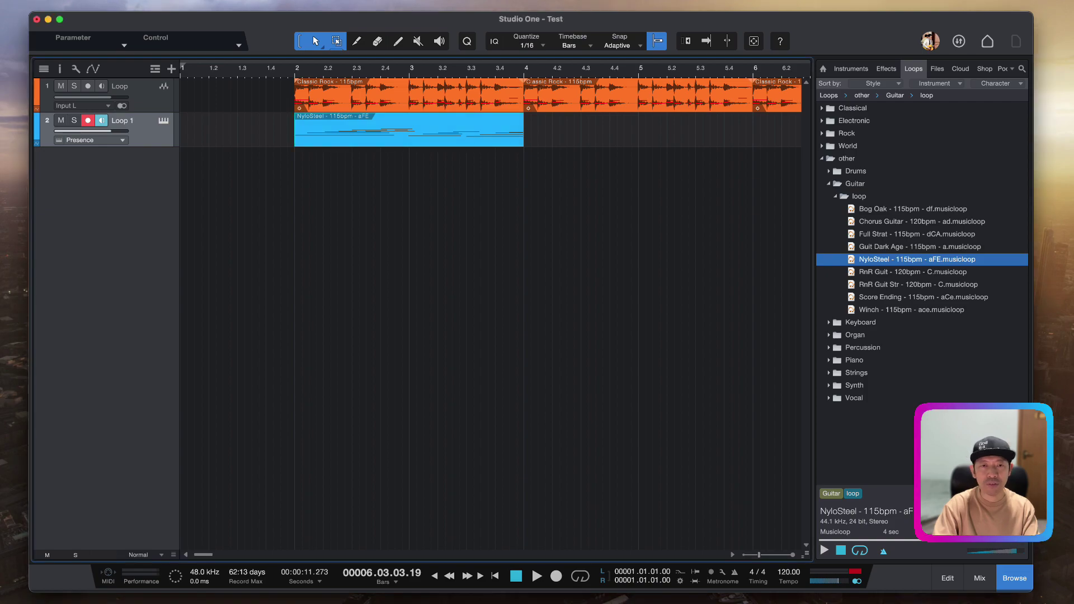
# Step: Open the NyloSteel part in the note editor and raise its first A 1 note to C 2, keeping its start at bar 2
pyautogui.doubleClick(407, 144)
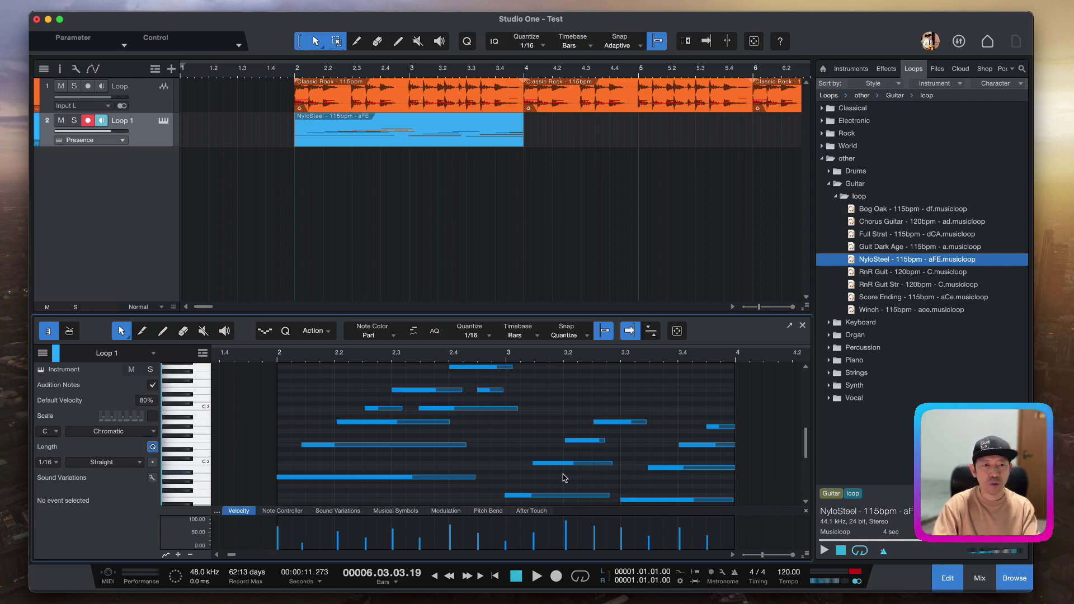
pyautogui.scroll(2, 434, 440)
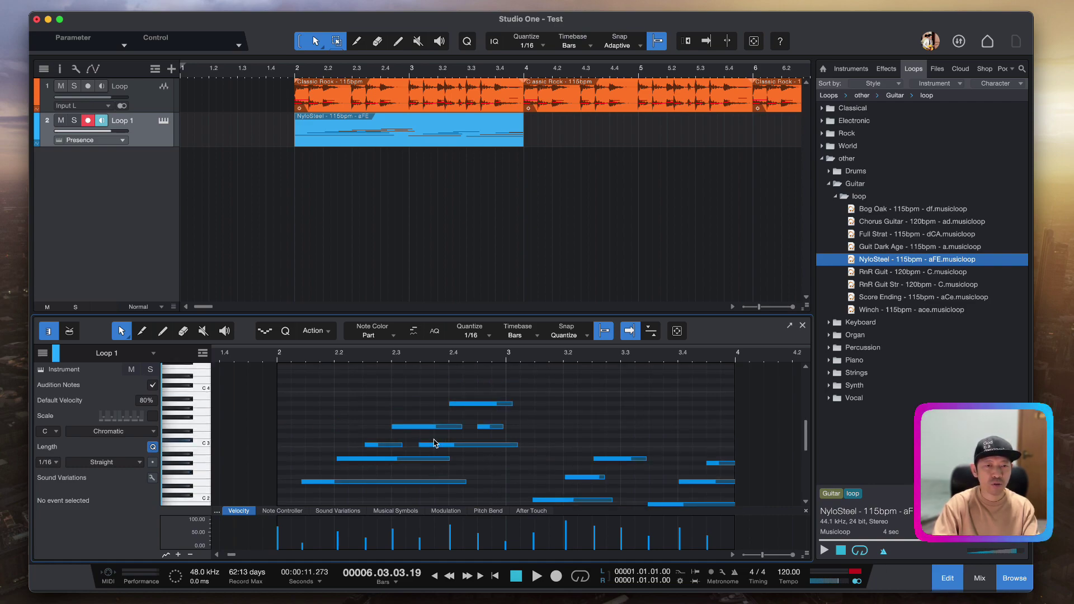
pyautogui.scroll(-3, 433, 443)
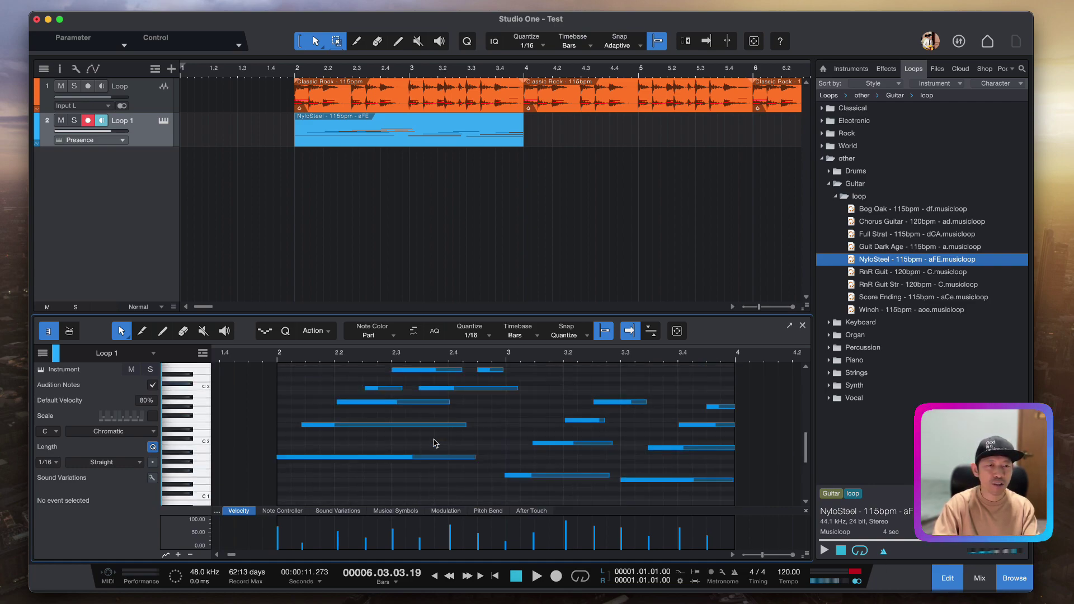
pyautogui.click(375, 458)
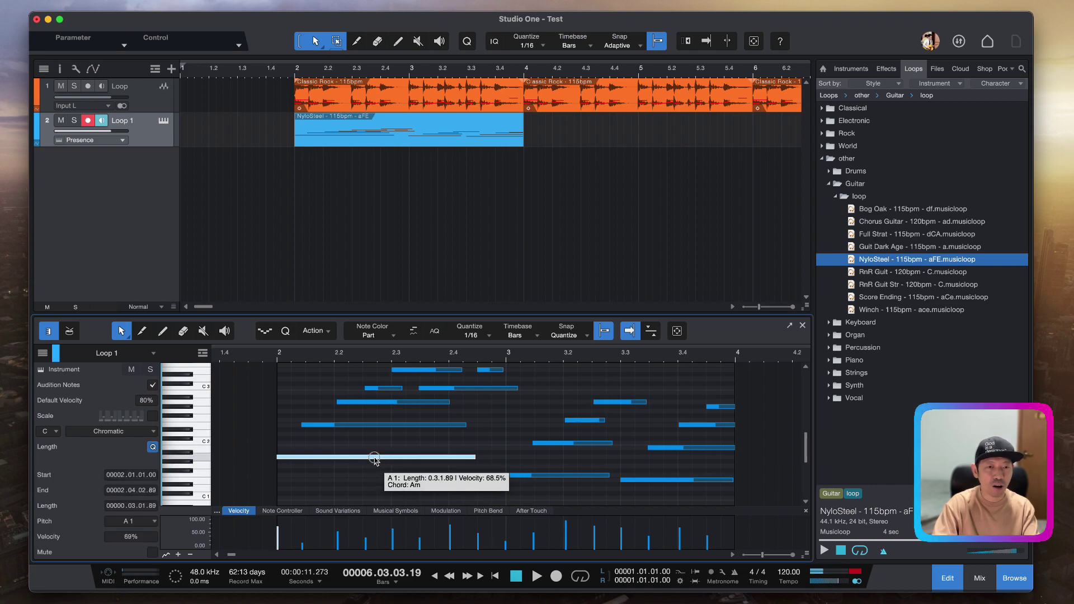
pyautogui.moveTo(375, 460); pyautogui.dragTo(357, 448)
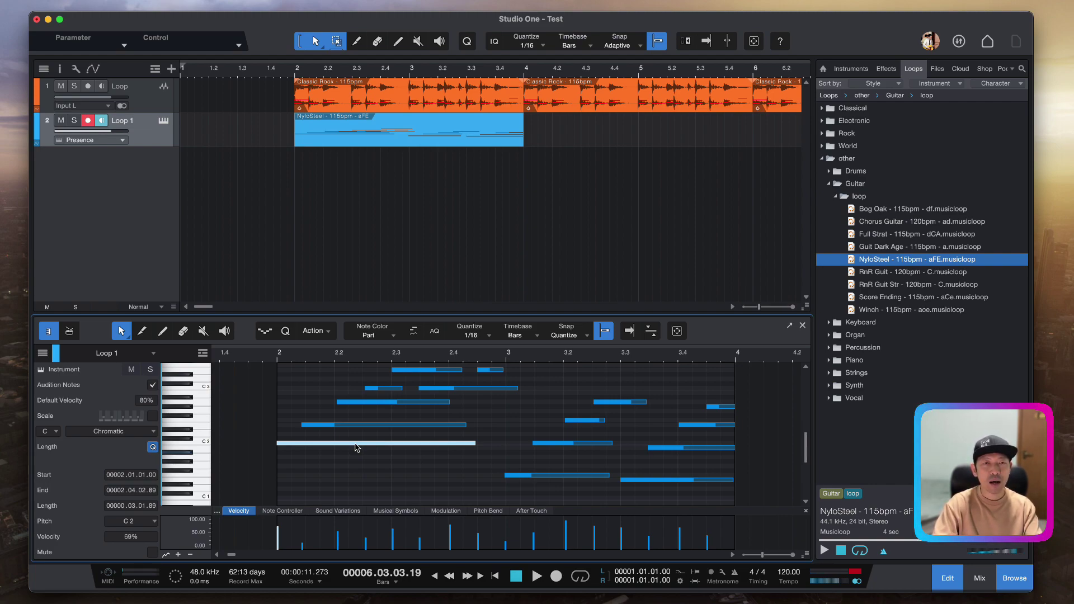
# Step: Play back the drum and guitar loops together from just before bar 2, and stop at bar 4
pyautogui.click(281, 77)
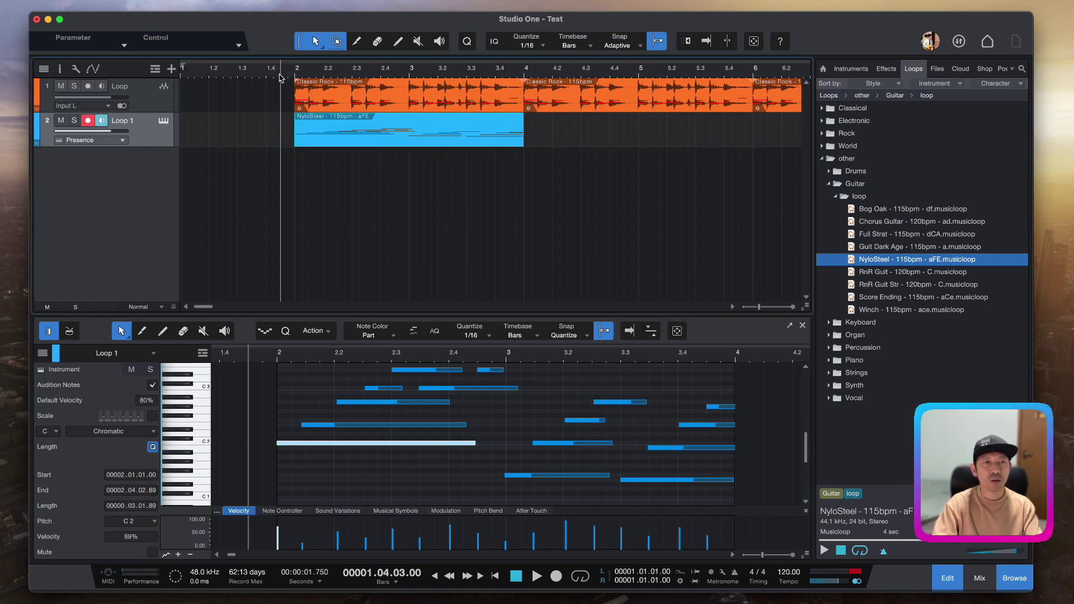
pyautogui.press('space')
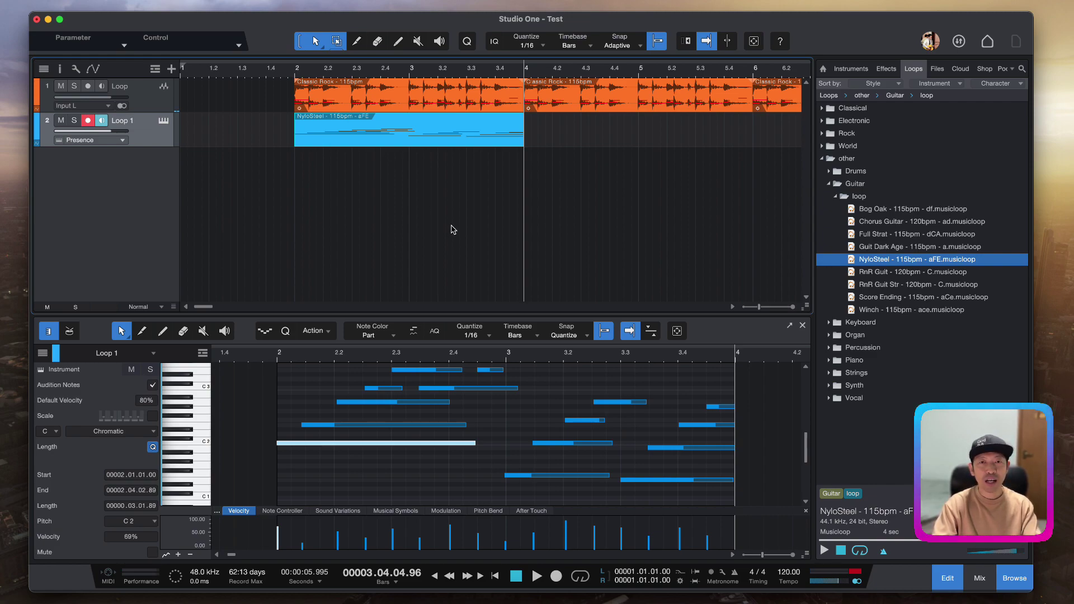
# Step: Save the Test song under its existing name
pyautogui.click(98, 6)
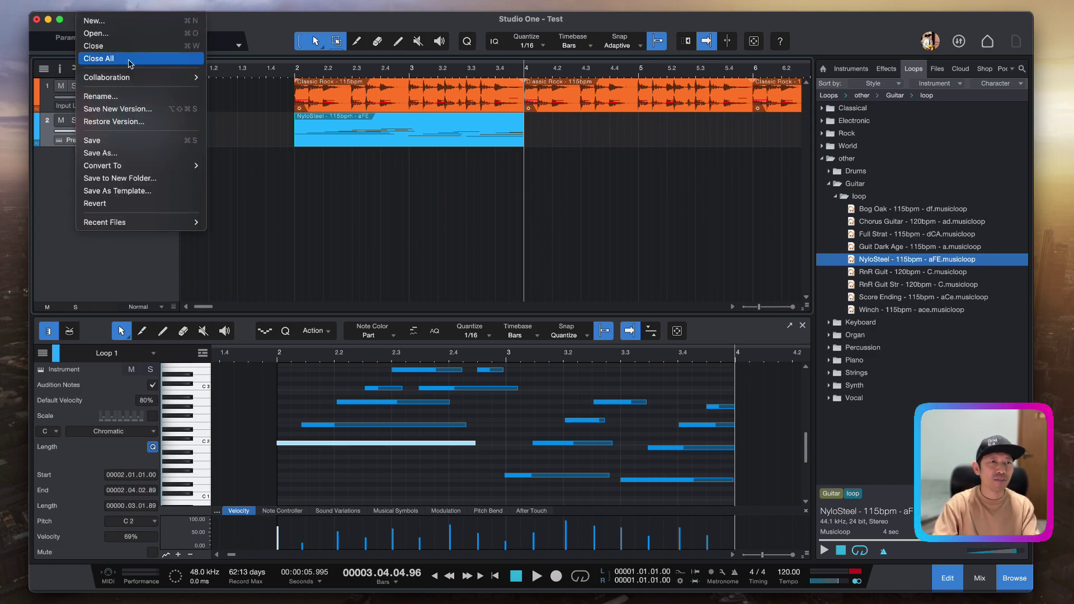
pyautogui.click(128, 141)
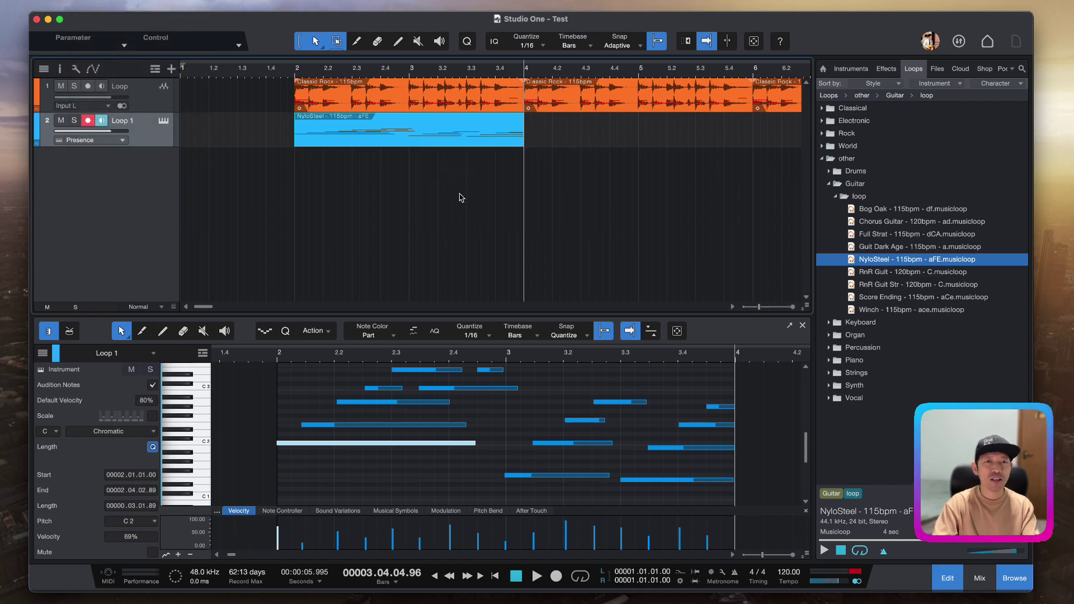